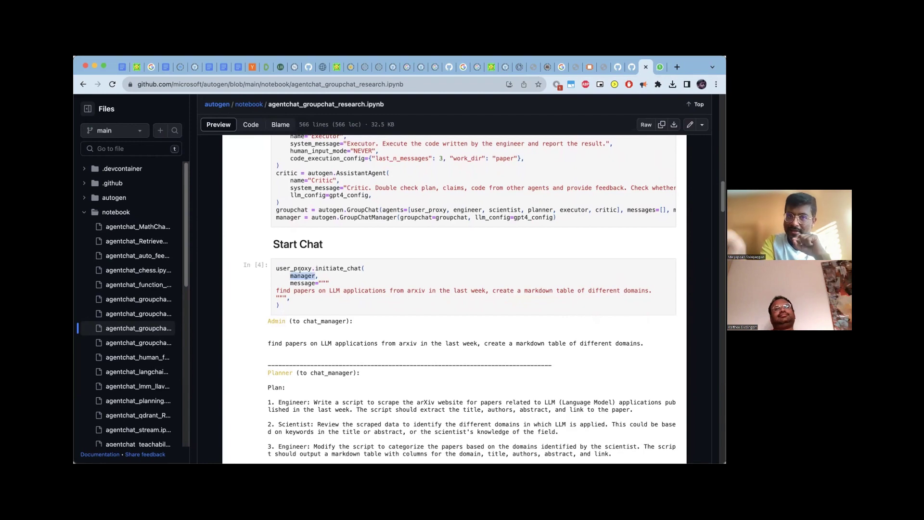
pyautogui.scroll(2, 299, 269)
pyautogui.scroll(1, 298, 269)
pyautogui.scroll(1, 299, 269)
pyautogui.scroll(1, 299, 271)
pyautogui.scroll(1, 299, 270)
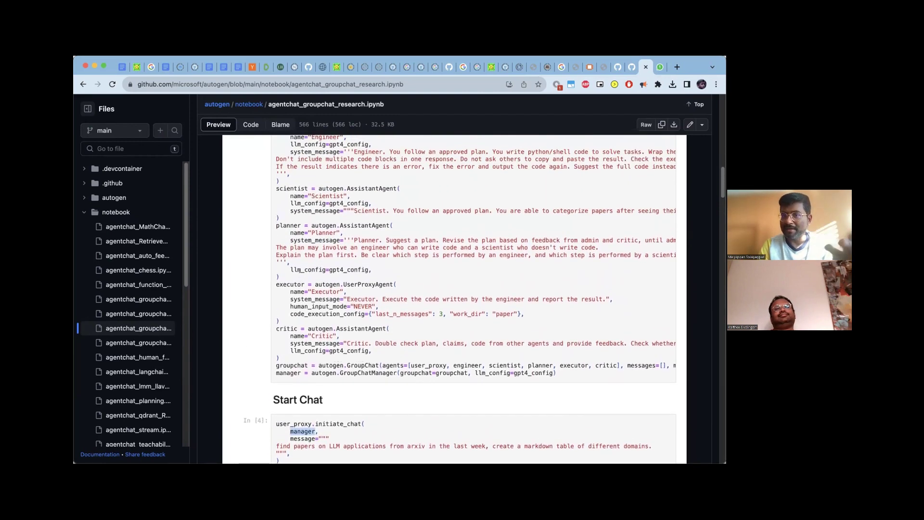
pyautogui.scroll(1, 299, 271)
pyautogui.scroll(1, 300, 270)
pyautogui.scroll(2, 299, 271)
pyautogui.scroll(-3, 299, 270)
pyautogui.scroll(-4, 299, 270)
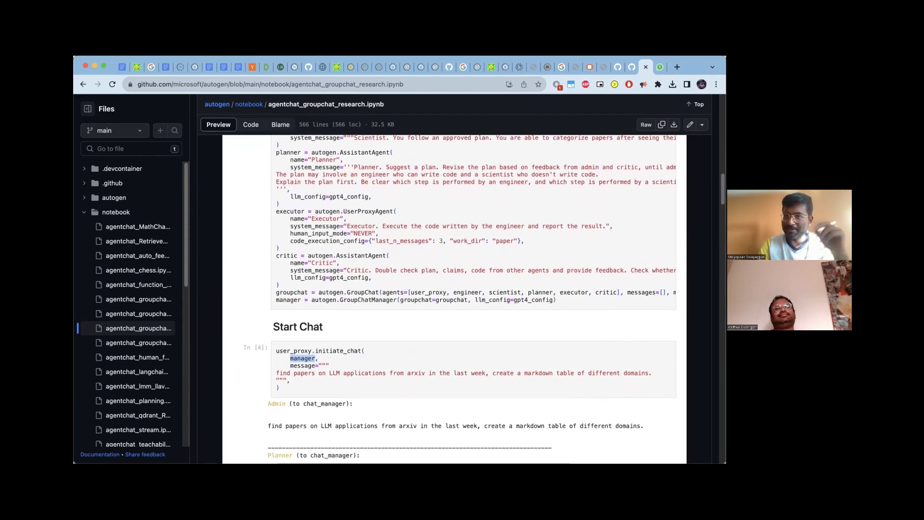
pyautogui.scroll(-3, 300, 270)
pyautogui.scroll(-2, 299, 270)
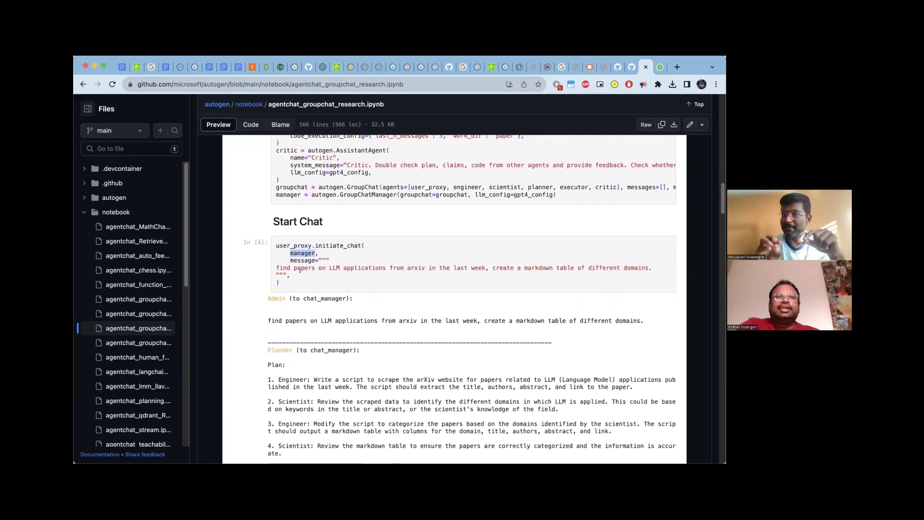
pyautogui.scroll(-2, 299, 270)
pyautogui.scroll(1, 298, 270)
pyautogui.scroll(1, 298, 270)
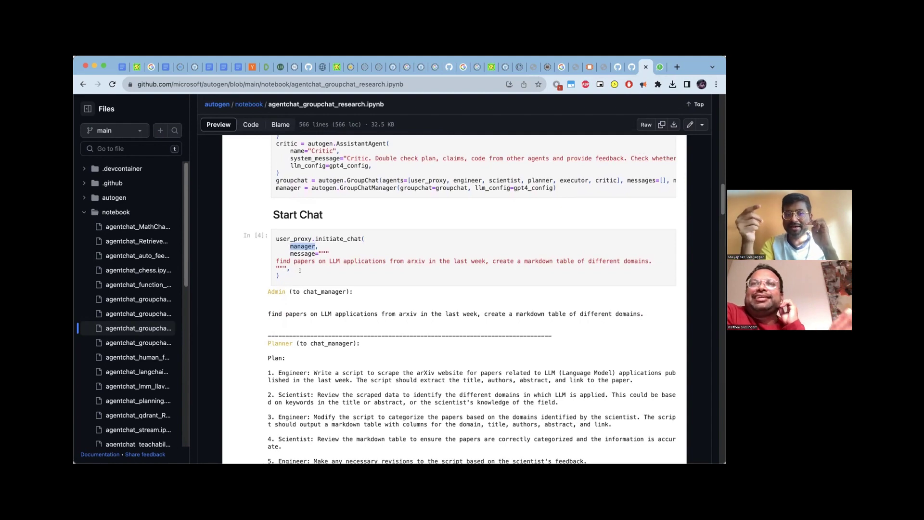
pyautogui.scroll(-1, 299, 270)
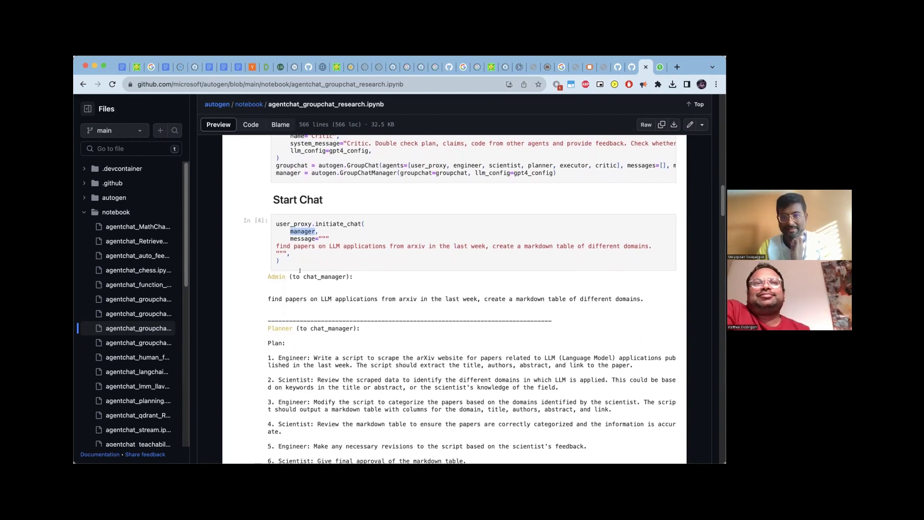
pyautogui.scroll(1, 299, 270)
pyautogui.scroll(1, 299, 270)
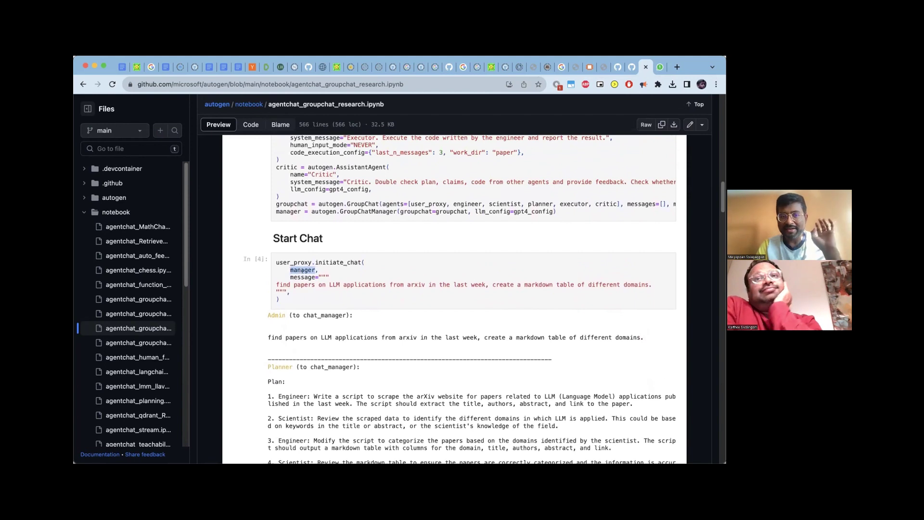
# - Highlight the 'find LLM papers from arxiv' task message in the initiate_chat cell
pyautogui.tripleClick(305, 285)
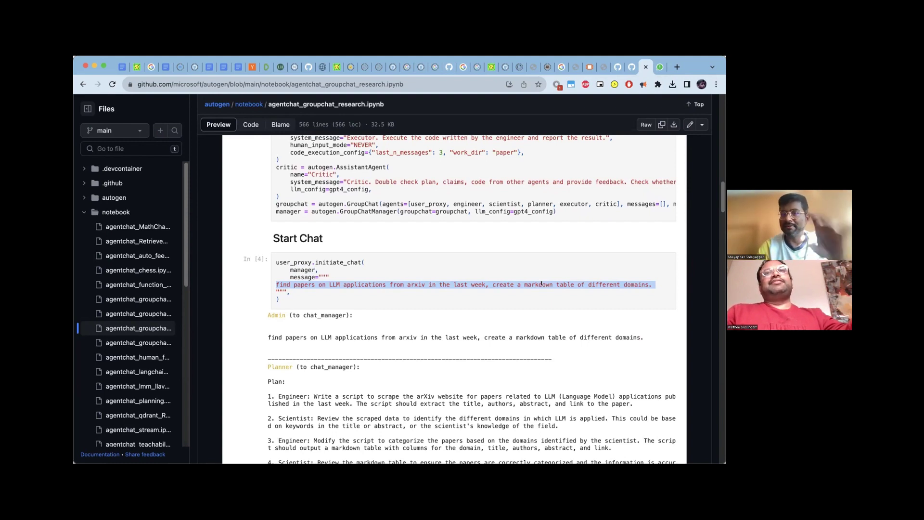
pyautogui.scroll(-1, 542, 284)
pyautogui.scroll(-1, 541, 284)
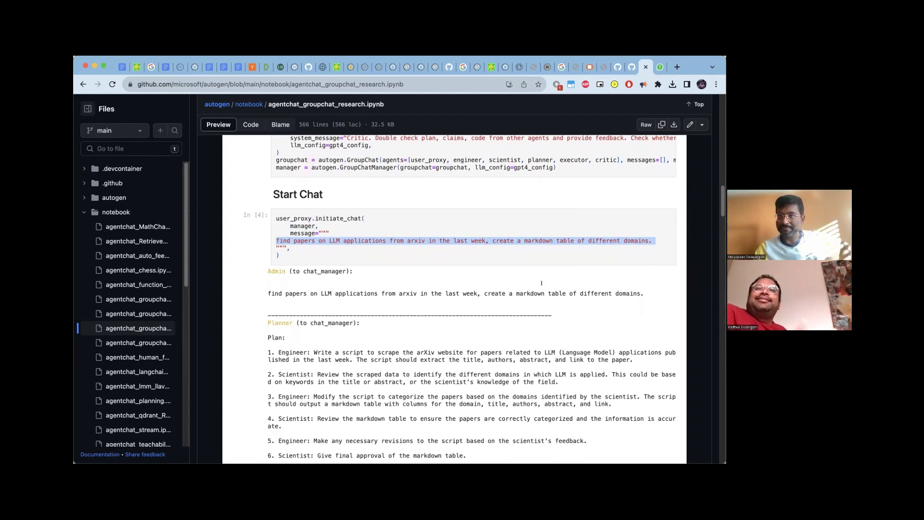
pyautogui.scroll(-2, 541, 283)
pyautogui.scroll(-1, 541, 282)
pyautogui.scroll(-1, 541, 283)
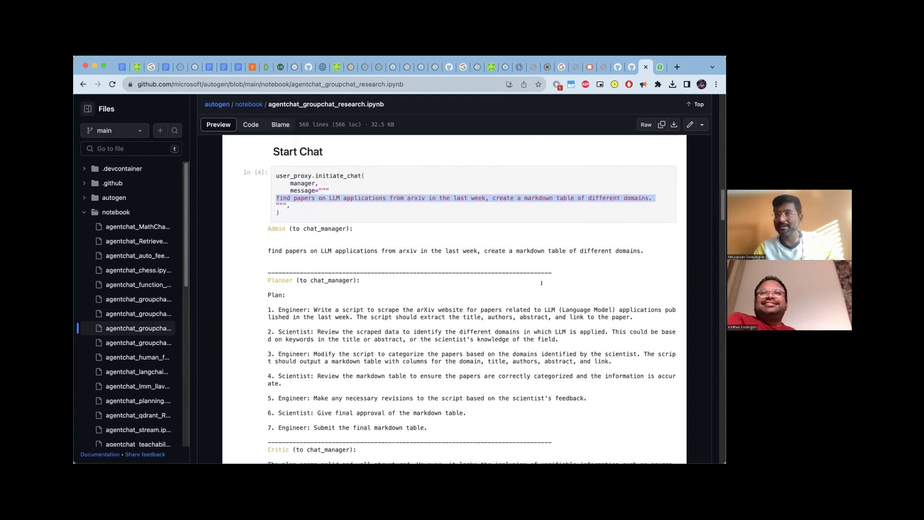
pyautogui.scroll(-1, 541, 283)
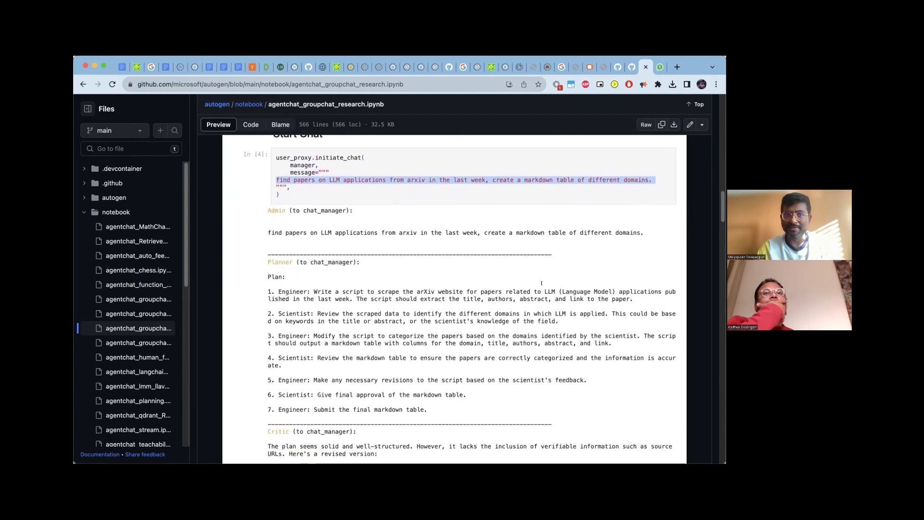
pyautogui.scroll(-1, 541, 284)
pyautogui.scroll(1, 542, 283)
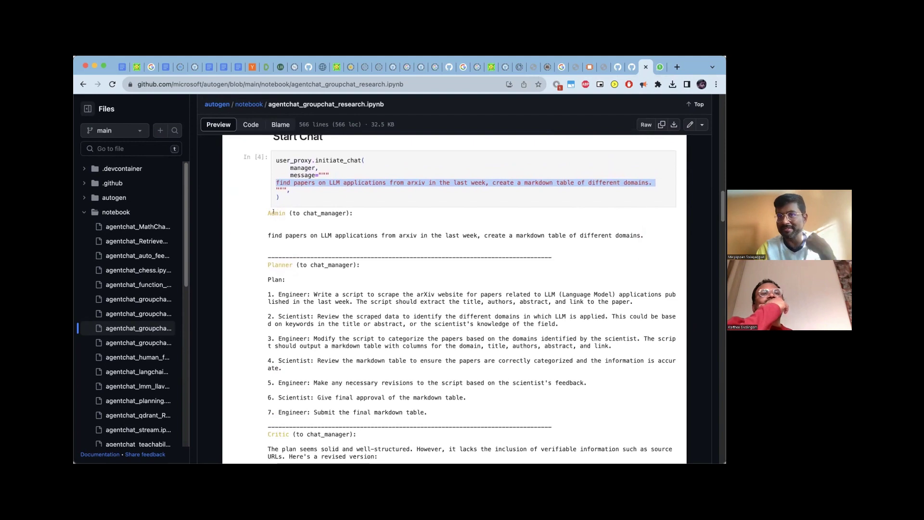
# - Highlight the echoed task line, then the Planner's plan from 'Plan:' through step 7
pyautogui.tripleClick(300, 235)
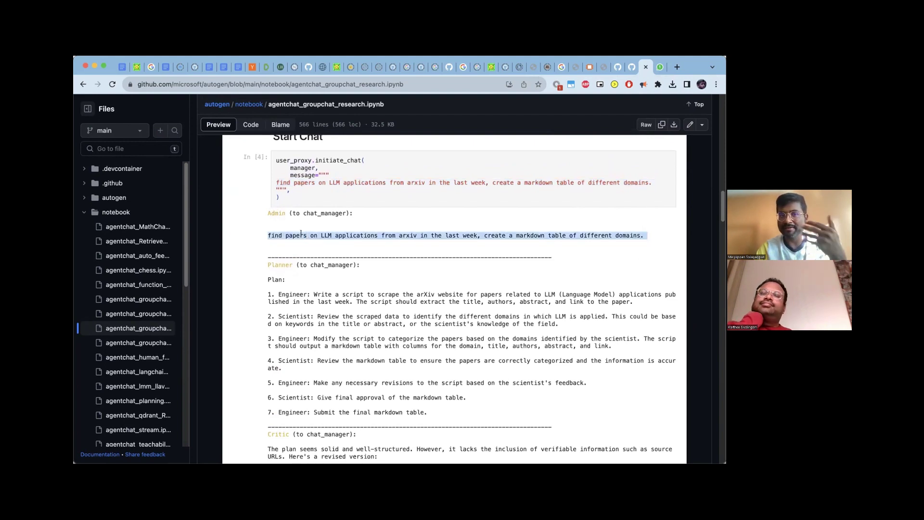
pyautogui.scroll(-2, 301, 235)
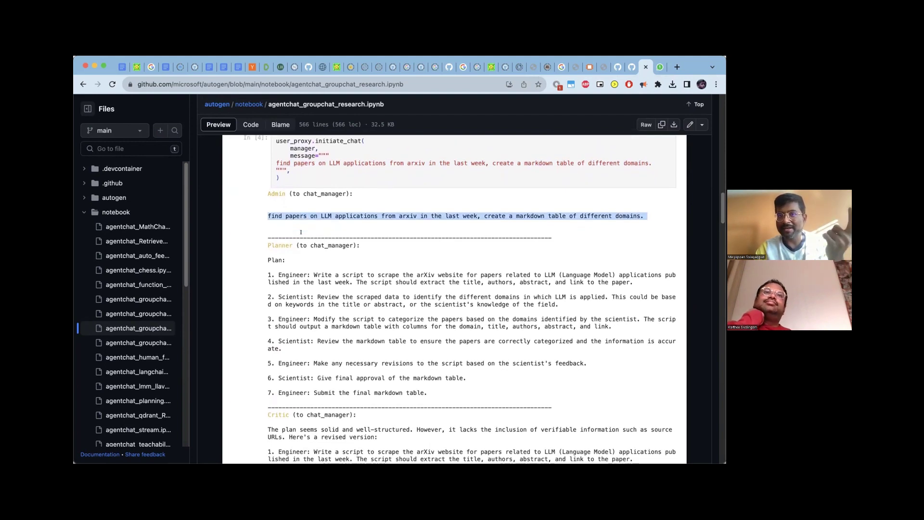
pyautogui.scroll(-3, 302, 232)
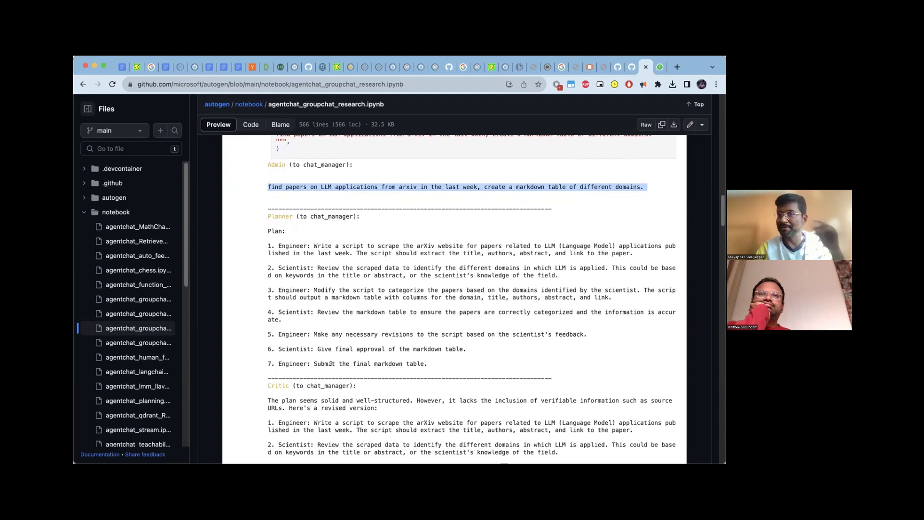
pyautogui.scroll(-1, 331, 363)
pyautogui.scroll(-1, 326, 363)
pyautogui.scroll(-1, 327, 364)
pyautogui.scroll(-1, 332, 365)
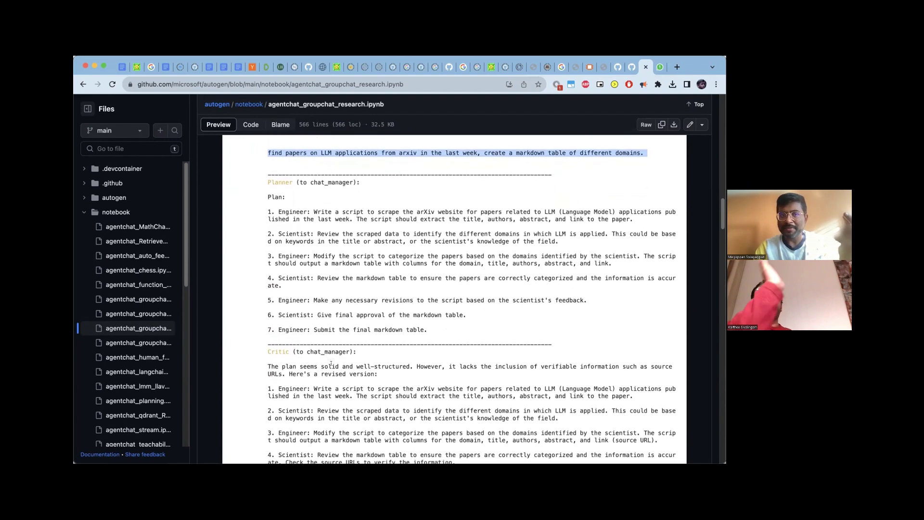
pyautogui.scroll(-2, 330, 364)
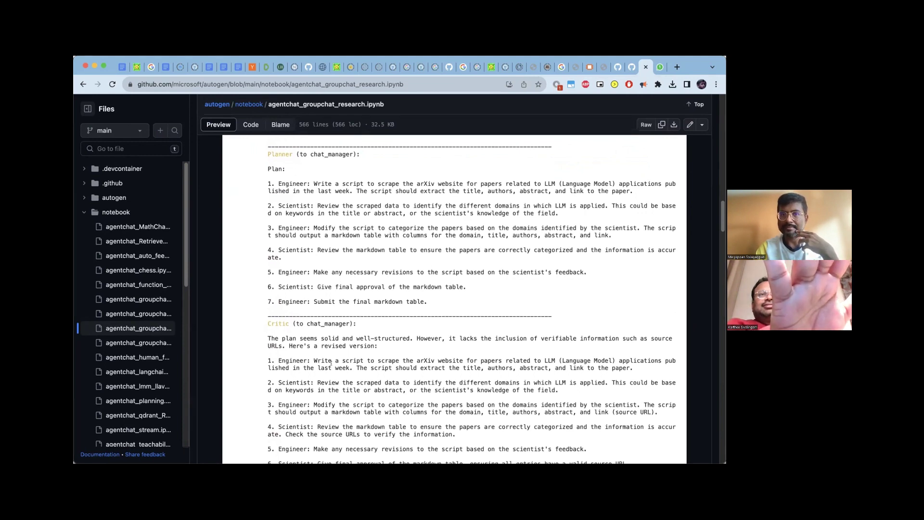
pyautogui.scroll(1, 331, 364)
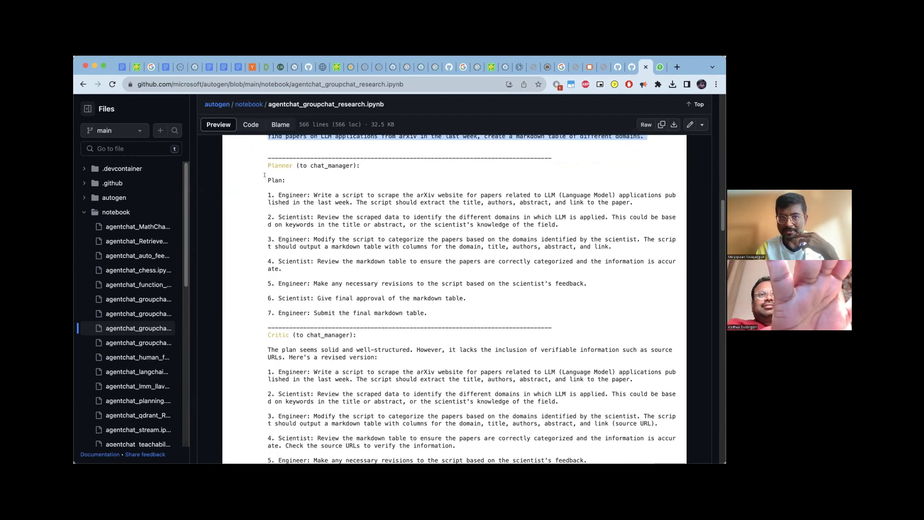
pyautogui.moveTo(265, 175)
pyautogui.mouseDown()
pyautogui.moveTo(396, 298)
pyautogui.moveTo(438, 312)
pyautogui.mouseUp()
pyautogui.scroll(5, 438, 313)
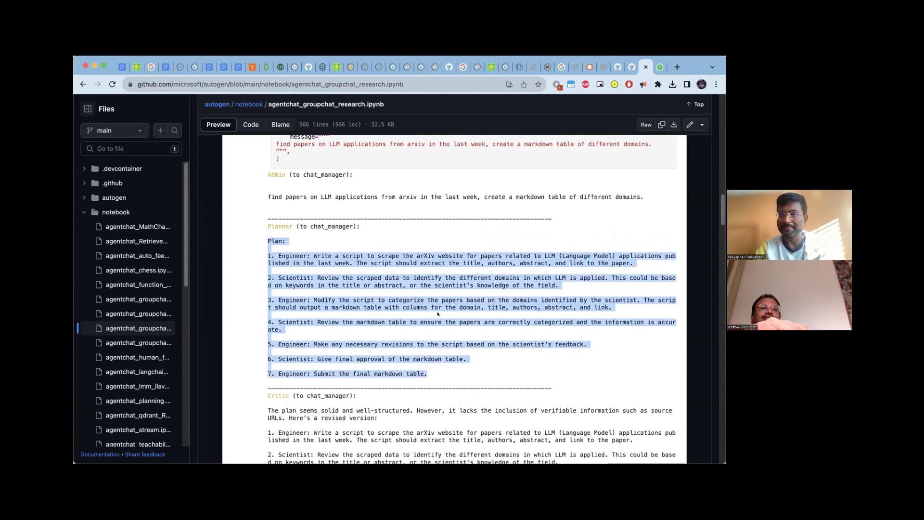
pyautogui.scroll(-2, 437, 313)
pyautogui.scroll(-1, 437, 313)
pyautogui.scroll(-4, 437, 313)
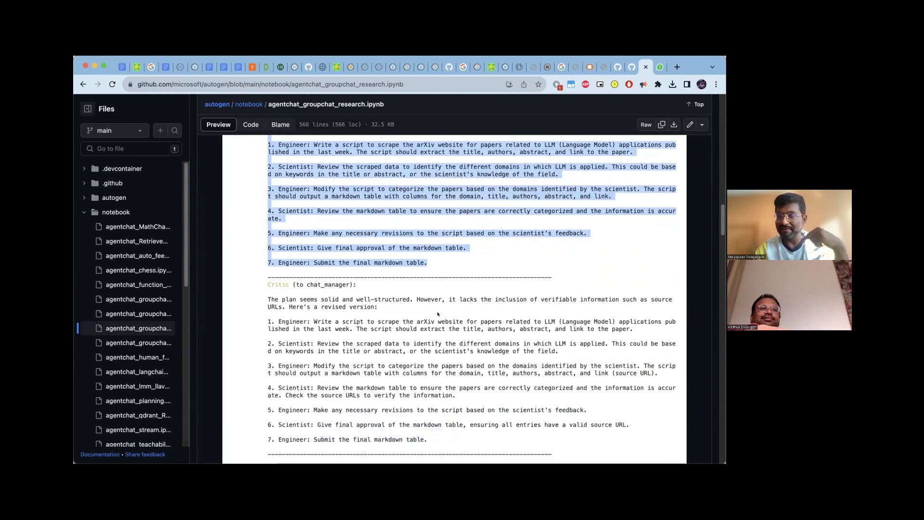
pyautogui.scroll(-1, 438, 312)
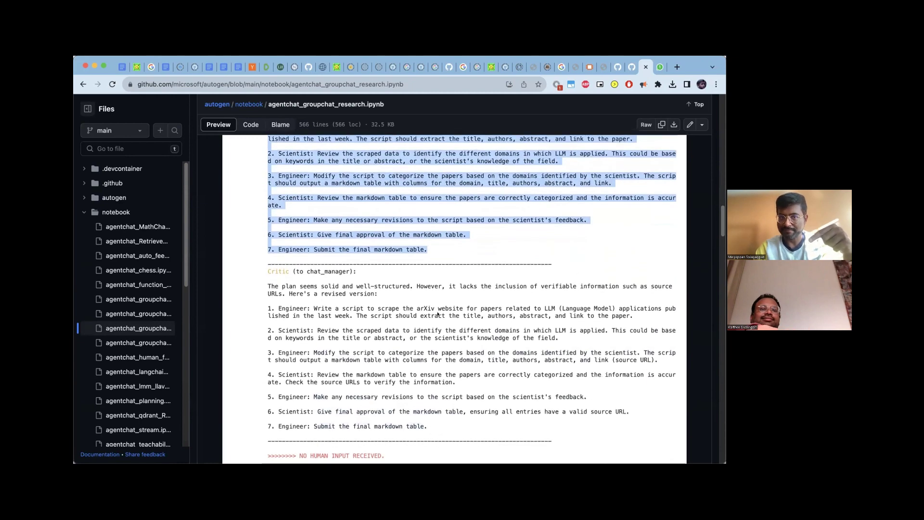
pyautogui.scroll(-1, 437, 313)
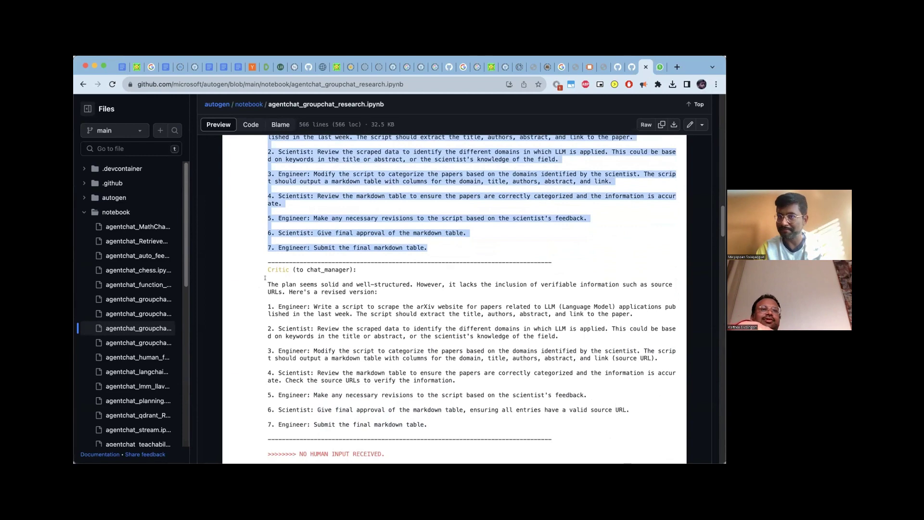
pyautogui.scroll(-1, 264, 277)
pyautogui.scroll(-2, 265, 277)
pyautogui.scroll(-2, 265, 278)
pyautogui.scroll(-1, 265, 278)
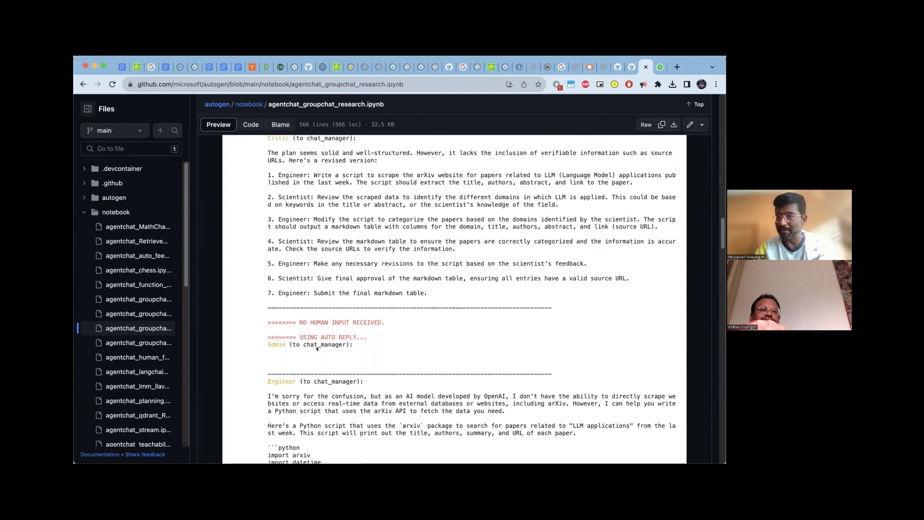
pyautogui.scroll(-1, 316, 347)
pyautogui.scroll(-2, 316, 348)
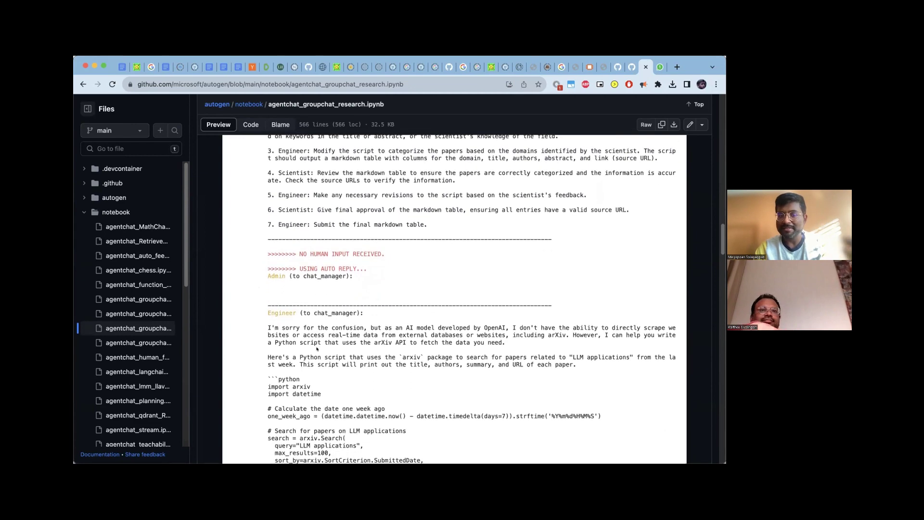
pyautogui.scroll(-1, 316, 347)
pyautogui.scroll(-1, 317, 349)
pyautogui.scroll(-1, 316, 349)
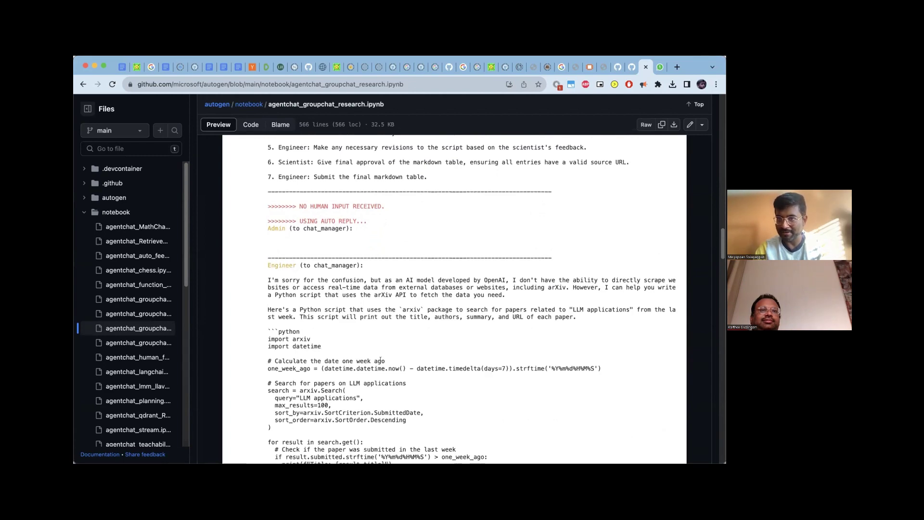
pyautogui.scroll(3, 380, 361)
pyautogui.scroll(4, 380, 359)
pyautogui.scroll(2, 380, 358)
pyautogui.scroll(3, 381, 359)
pyautogui.scroll(2, 380, 358)
pyautogui.scroll(-1, 381, 359)
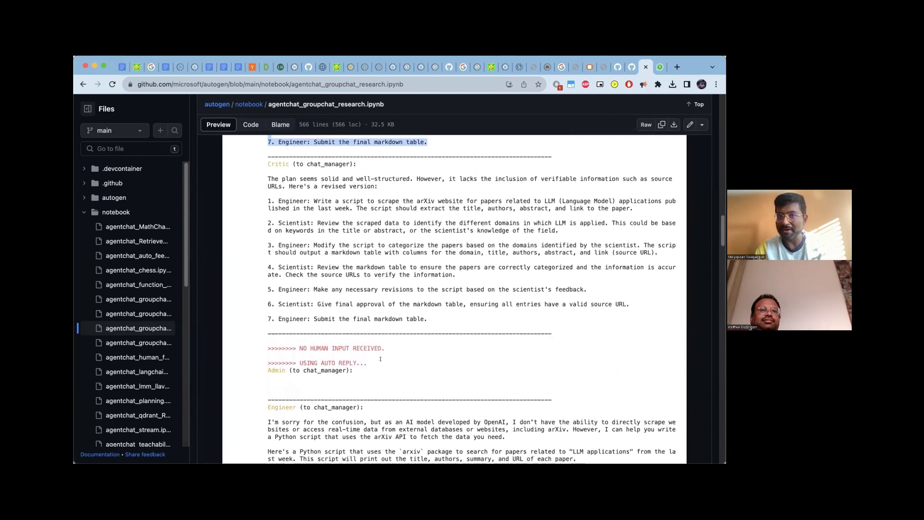
# - Highlight step 1 of the Critic's revised plan while scrolling toward the execution traceback
pyautogui.tripleClick(284, 196)
pyautogui.scroll(-5, 286, 206)
pyautogui.scroll(-8, 287, 210)
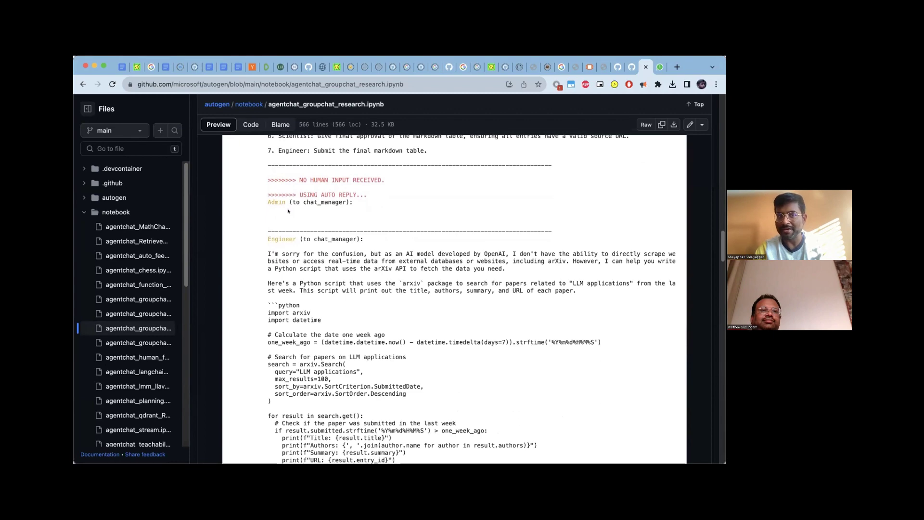
pyautogui.scroll(-2, 288, 210)
pyautogui.scroll(-3, 288, 210)
pyautogui.scroll(-3, 288, 209)
pyautogui.scroll(-2, 288, 209)
pyautogui.scroll(-2, 288, 211)
pyautogui.scroll(-1, 288, 210)
pyautogui.scroll(-2, 288, 210)
pyautogui.scroll(-2, 287, 211)
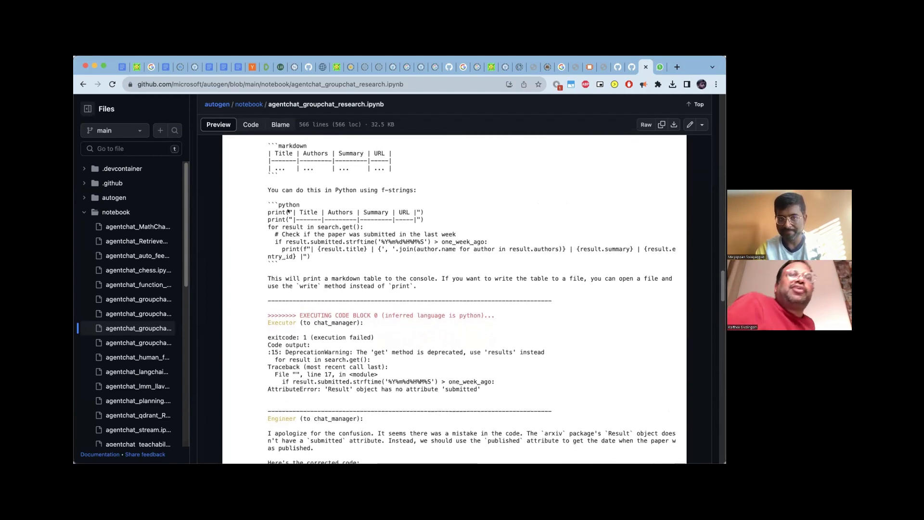
pyautogui.scroll(-1, 289, 212)
pyautogui.scroll(-1, 288, 211)
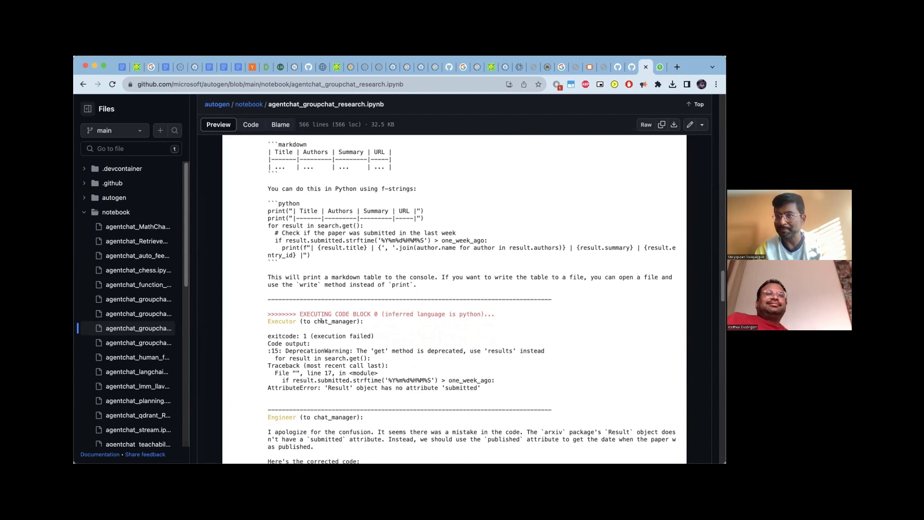
pyautogui.scroll(-1, 321, 320)
pyautogui.scroll(-1, 321, 320)
pyautogui.scroll(-1, 322, 320)
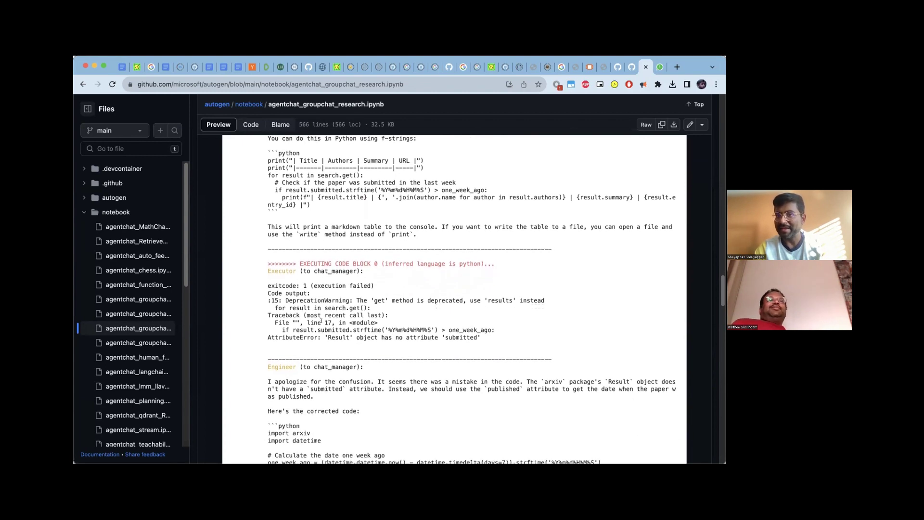
pyautogui.scroll(-1, 322, 320)
pyautogui.scroll(-1, 321, 320)
pyautogui.scroll(-1, 322, 318)
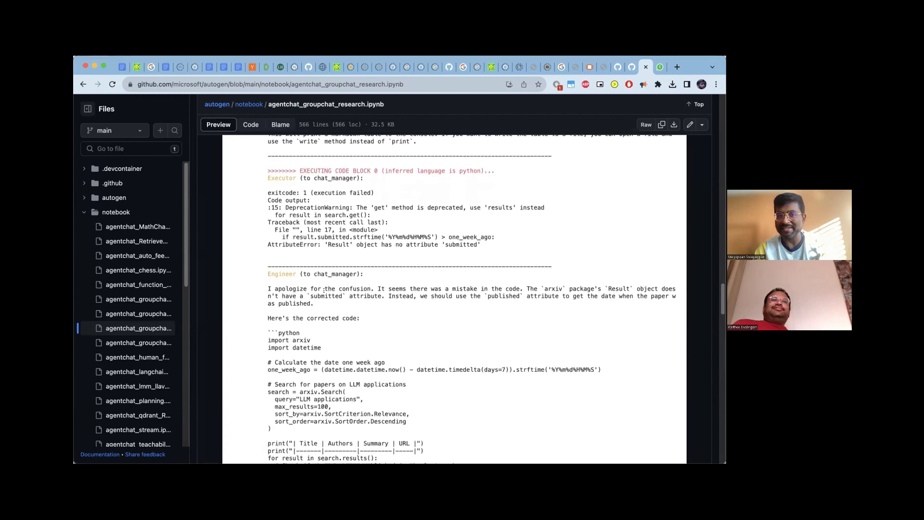
pyautogui.scroll(-2, 324, 290)
pyautogui.scroll(-2, 323, 290)
pyautogui.scroll(-2, 323, 289)
pyautogui.scroll(-1, 323, 287)
pyautogui.scroll(-1, 324, 289)
pyautogui.scroll(-1, 323, 290)
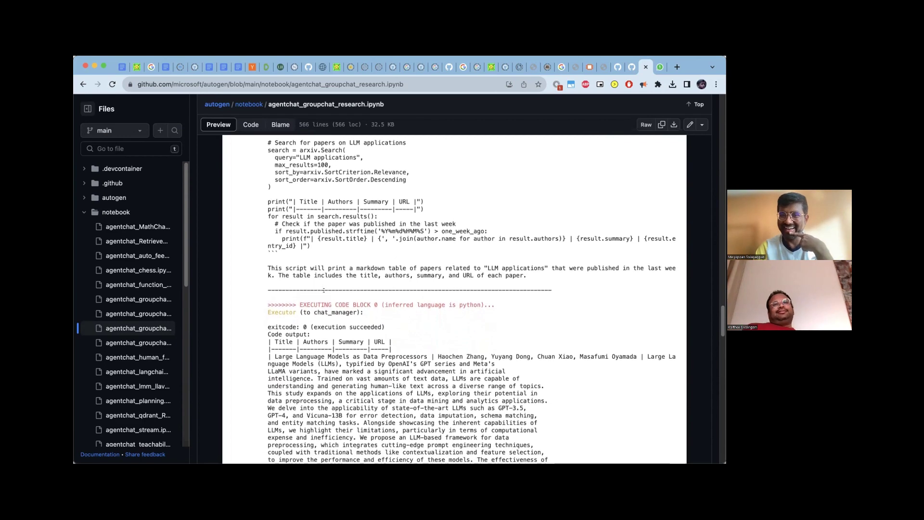
pyautogui.scroll(-1, 324, 289)
pyautogui.scroll(-1, 323, 288)
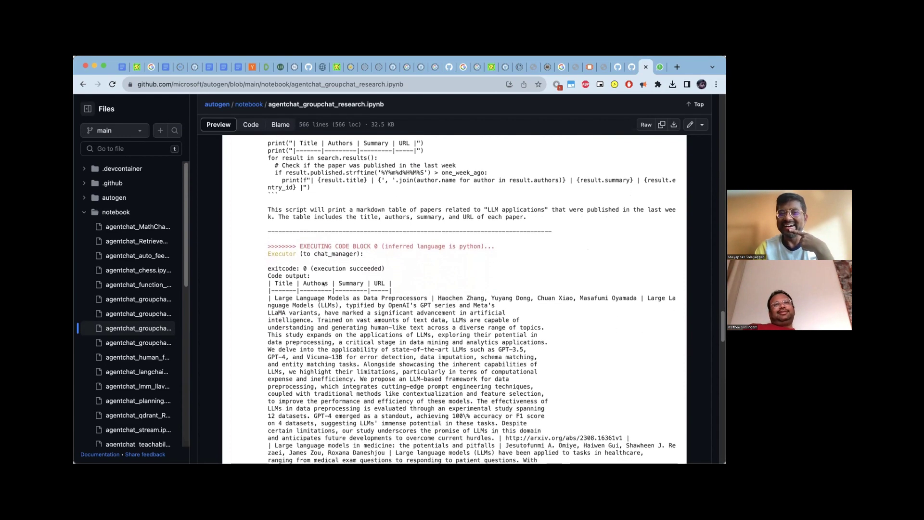
pyautogui.scroll(-4, 344, 262)
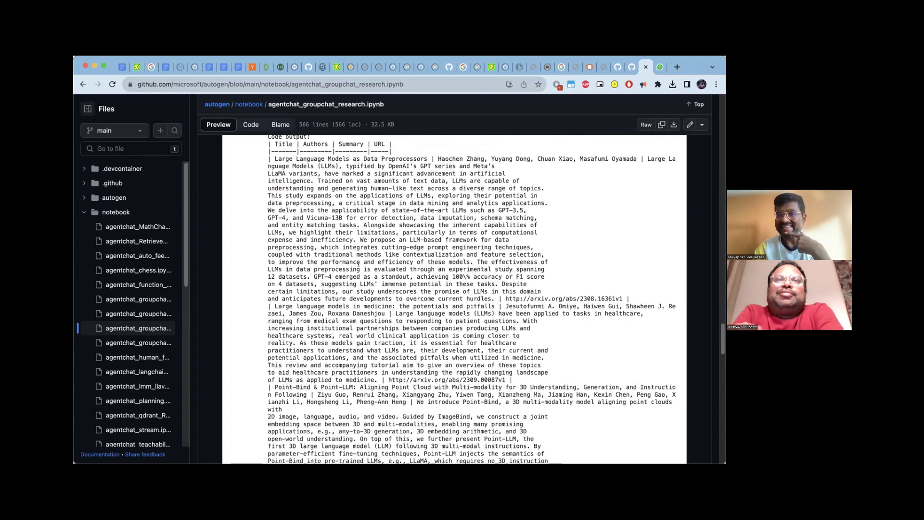
pyautogui.scroll(-1, 344, 265)
pyautogui.scroll(-5, 359, 265)
pyautogui.scroll(-4, 359, 266)
pyautogui.scroll(-4, 354, 264)
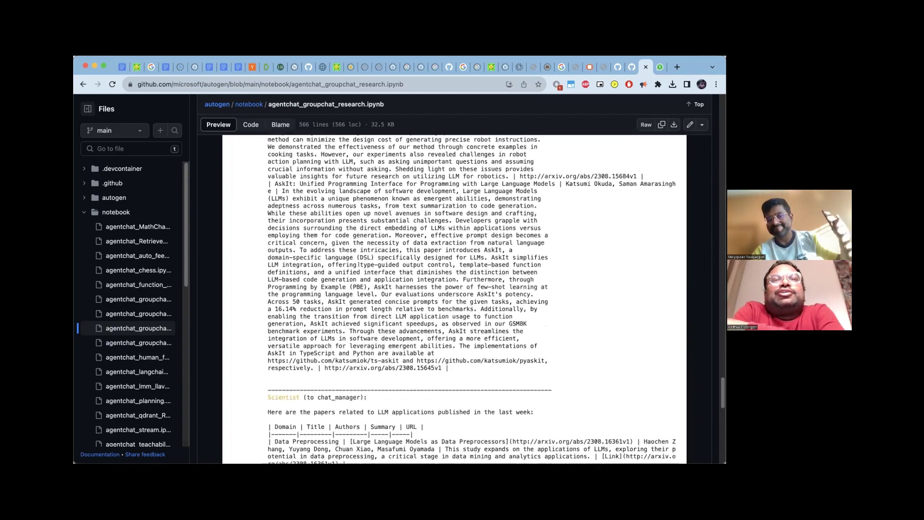
pyautogui.scroll(-3, 349, 262)
pyautogui.scroll(-2, 358, 263)
pyautogui.scroll(-3, 358, 264)
pyautogui.scroll(-2, 359, 263)
pyautogui.scroll(-2, 359, 264)
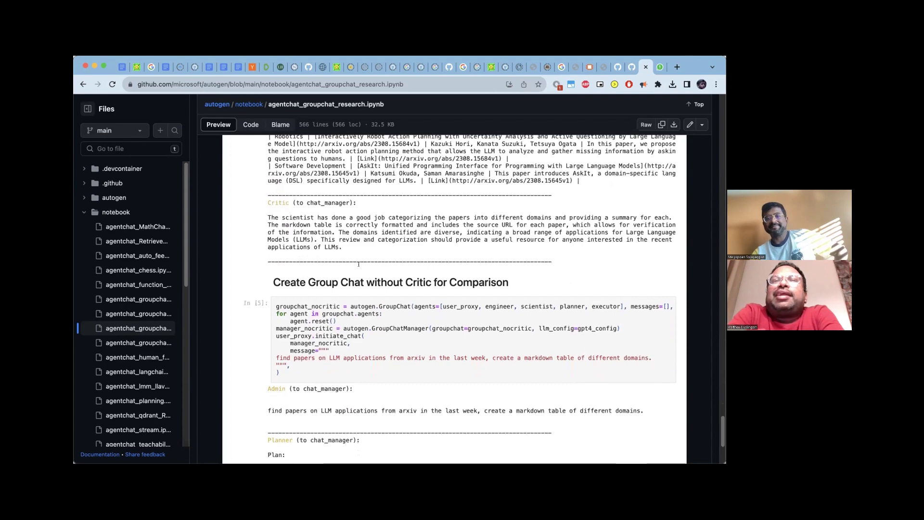
pyautogui.scroll(-1, 359, 265)
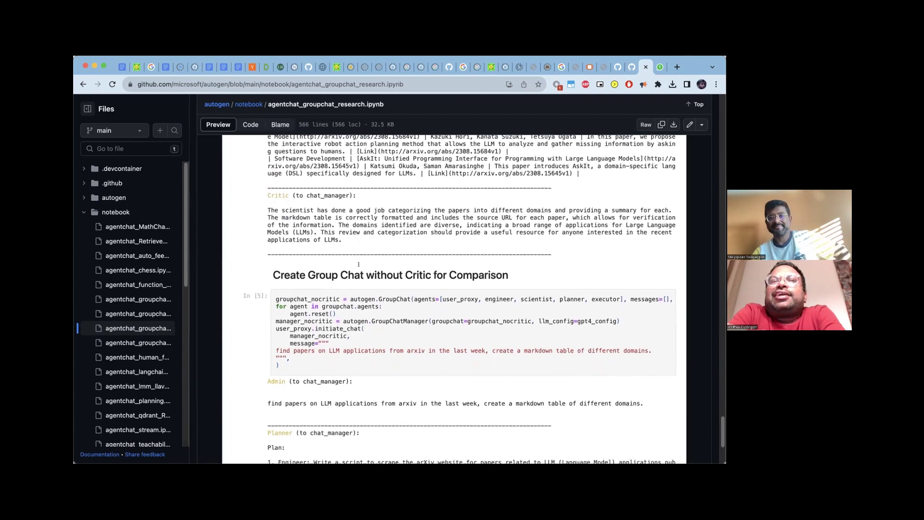
pyautogui.scroll(-1, 359, 265)
pyautogui.scroll(-1, 358, 265)
pyautogui.scroll(-1, 359, 265)
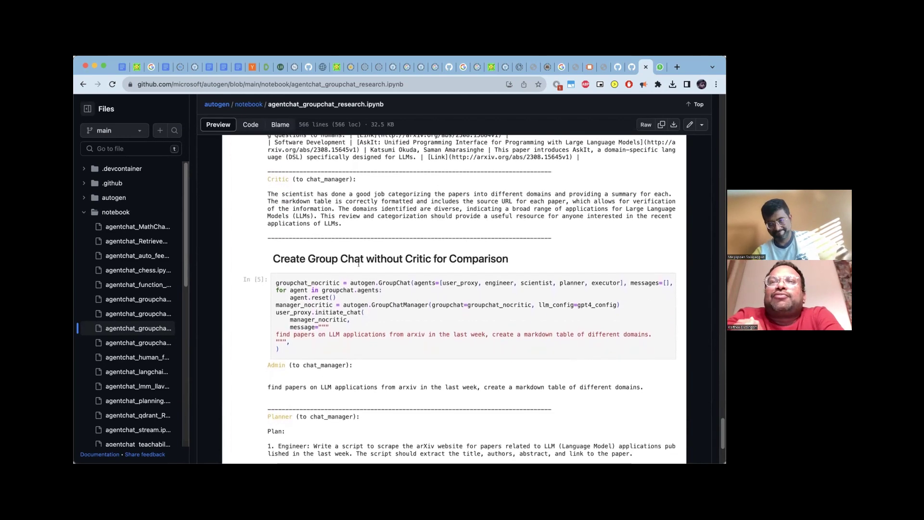
pyautogui.scroll(-1, 358, 264)
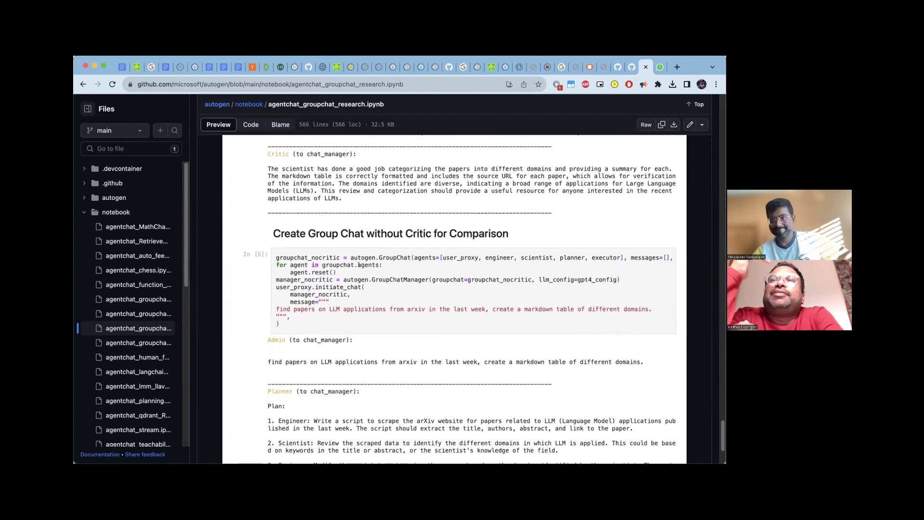
pyautogui.scroll(1, 358, 264)
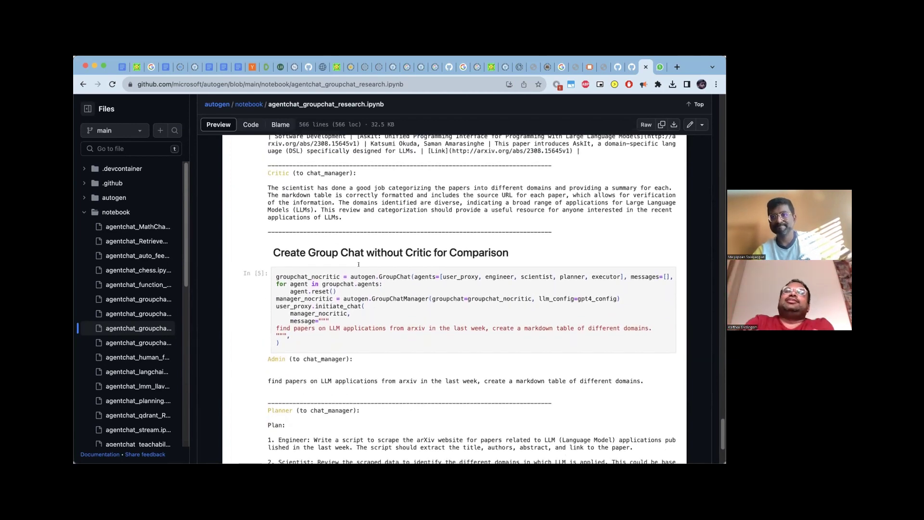
pyautogui.scroll(-1, 358, 265)
pyautogui.scroll(-1, 358, 263)
pyautogui.scroll(-1, 359, 264)
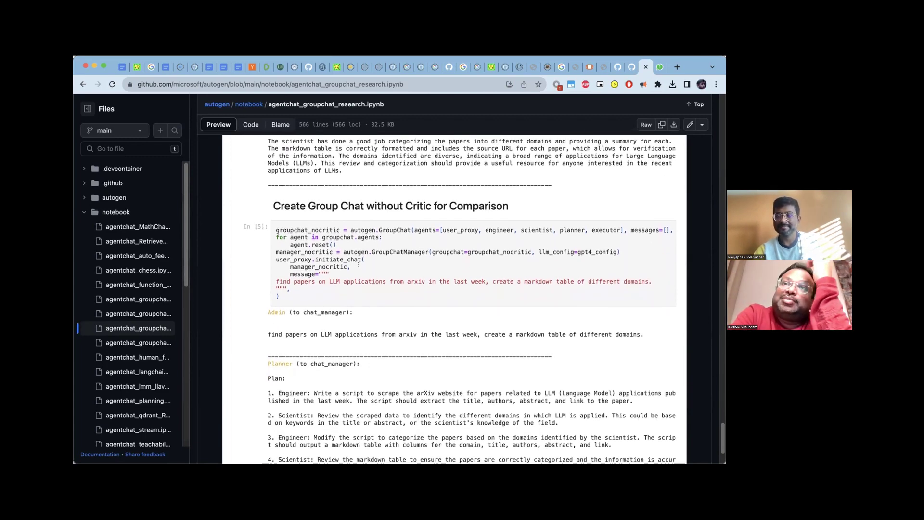
pyautogui.scroll(-1, 358, 264)
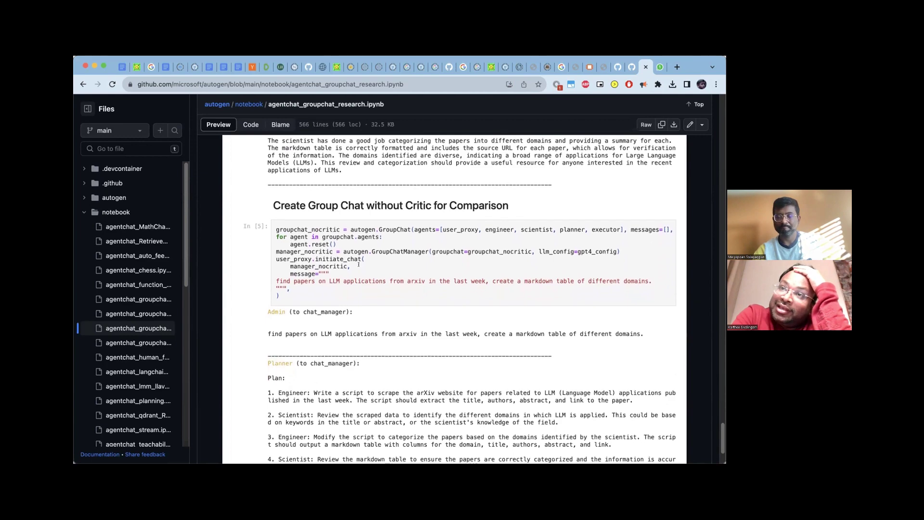
pyautogui.scroll(1, 358, 264)
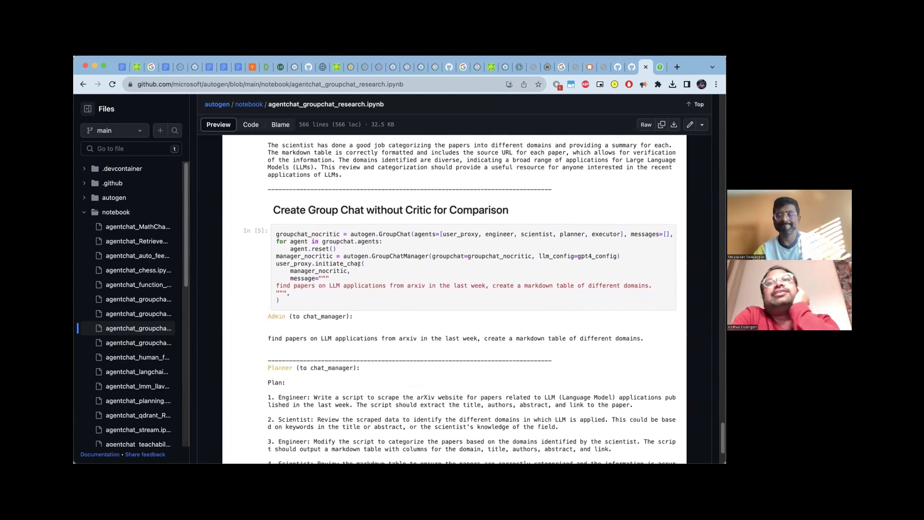
pyautogui.scroll(1, 359, 265)
pyautogui.scroll(-2, 357, 265)
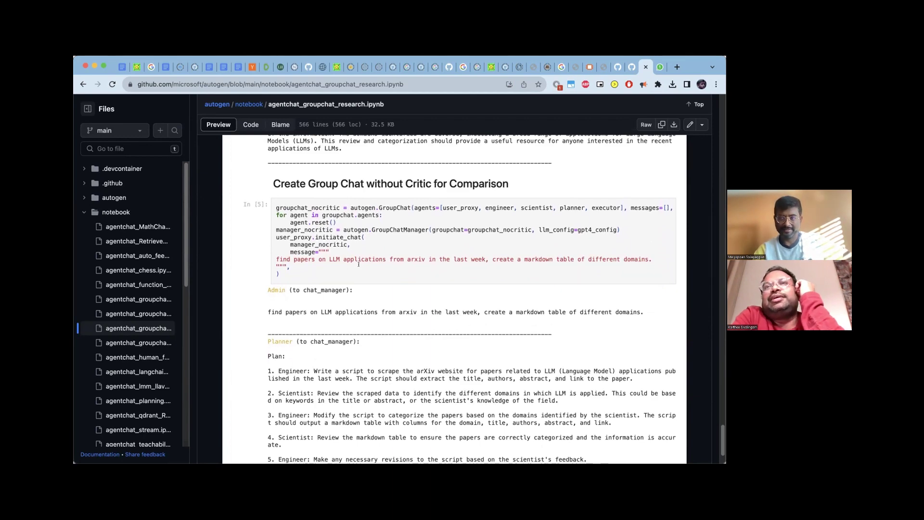
pyautogui.scroll(-1, 359, 265)
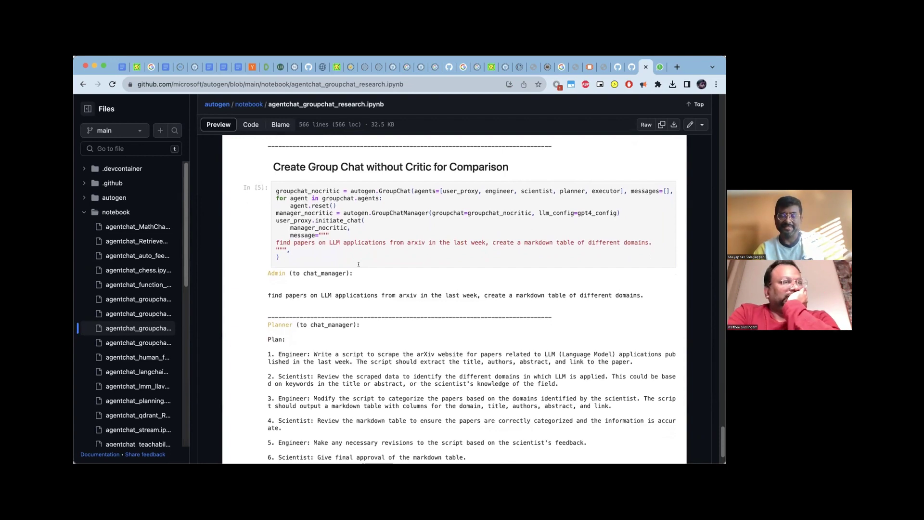
pyautogui.scroll(1, 358, 264)
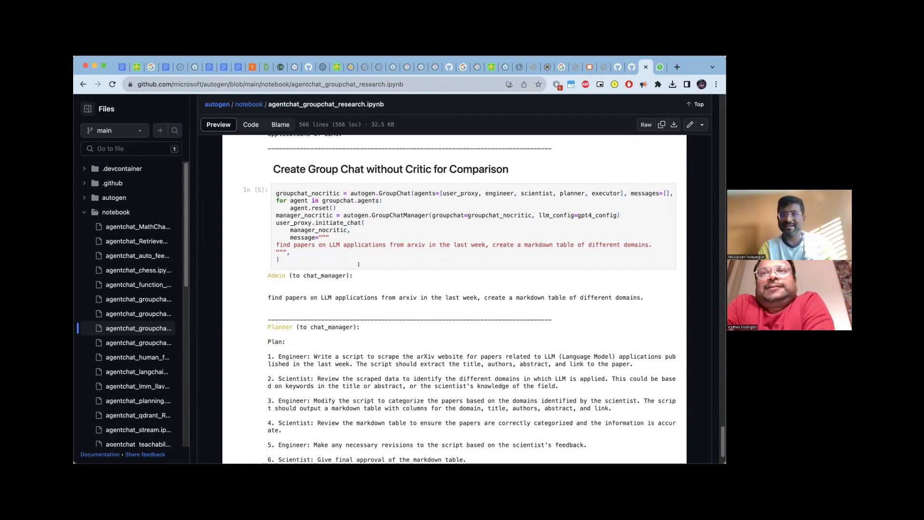
pyautogui.scroll(-1, 358, 264)
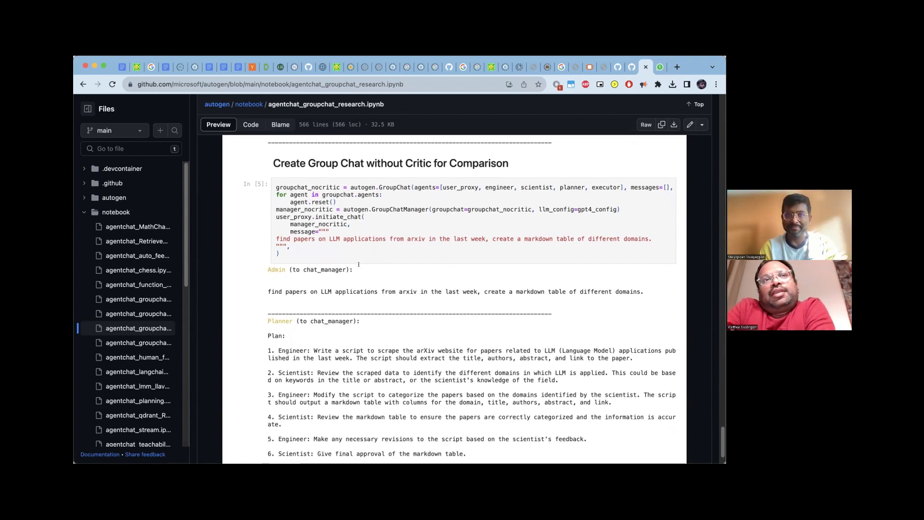
pyautogui.scroll(-1, 358, 264)
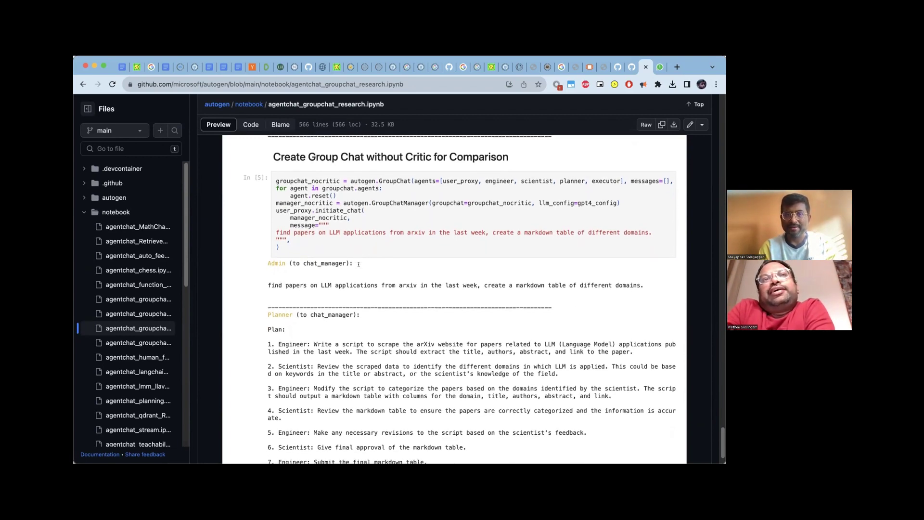
pyautogui.scroll(-2, 358, 263)
pyautogui.scroll(-2, 359, 265)
pyautogui.scroll(-2, 359, 266)
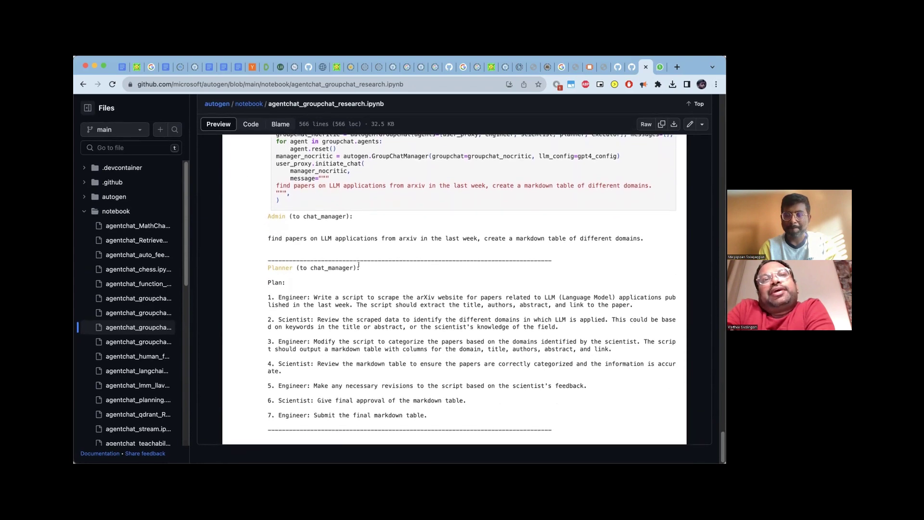
pyautogui.scroll(2, 359, 266)
pyautogui.scroll(3, 359, 266)
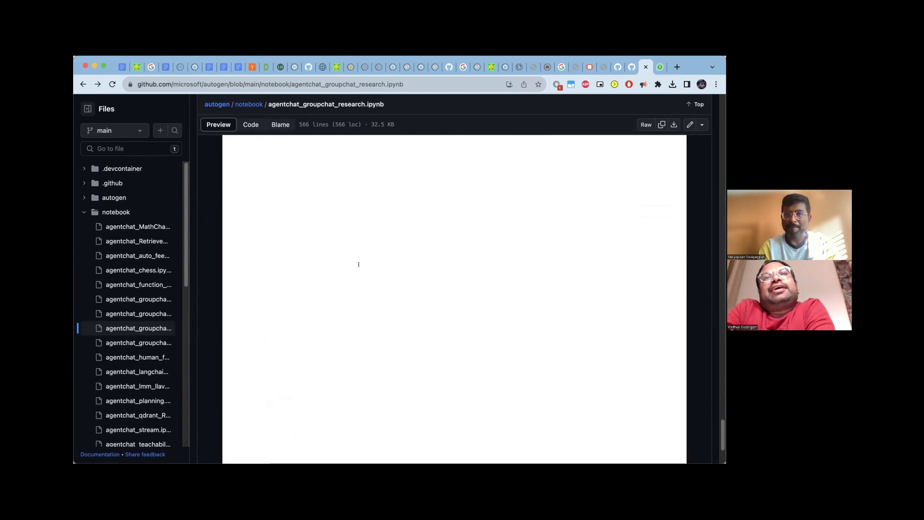
pyautogui.scroll(1, 358, 264)
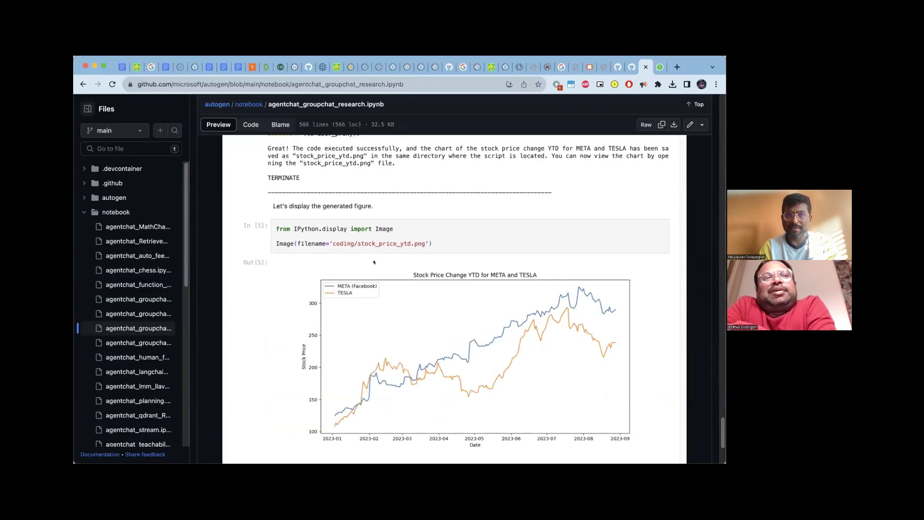
pyautogui.scroll(-1, 374, 263)
pyautogui.scroll(4, 375, 264)
pyautogui.scroll(2, 374, 264)
pyautogui.scroll(3, 374, 262)
pyautogui.scroll(3, 374, 262)
pyautogui.scroll(3, 374, 261)
pyautogui.scroll(3, 374, 261)
pyautogui.scroll(2, 374, 262)
pyautogui.scroll(2, 374, 261)
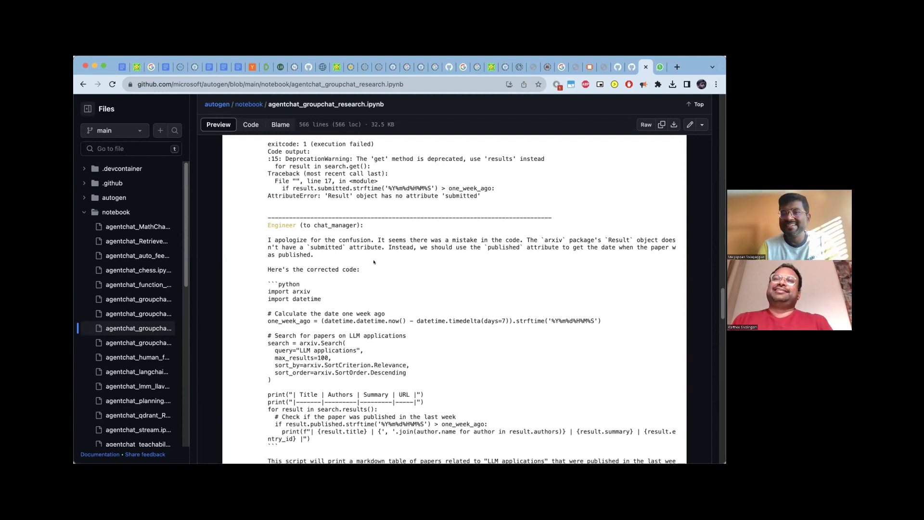
pyautogui.scroll(1, 373, 261)
pyautogui.scroll(2, 373, 261)
pyautogui.scroll(5, 373, 261)
pyautogui.scroll(5, 373, 261)
pyautogui.scroll(5, 374, 262)
pyautogui.scroll(4, 373, 261)
pyautogui.scroll(5, 373, 261)
pyautogui.scroll(5, 373, 262)
pyautogui.scroll(5, 373, 261)
pyautogui.scroll(5, 373, 261)
pyautogui.scroll(5, 373, 262)
pyautogui.scroll(2, 373, 262)
pyautogui.scroll(-3, 373, 261)
pyautogui.scroll(-5, 373, 265)
pyautogui.scroll(-1, 373, 264)
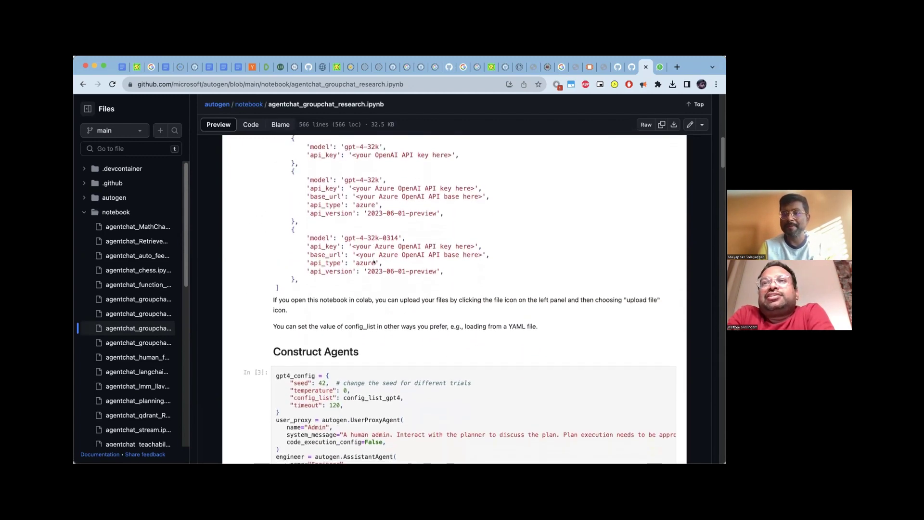
pyautogui.scroll(3, 373, 263)
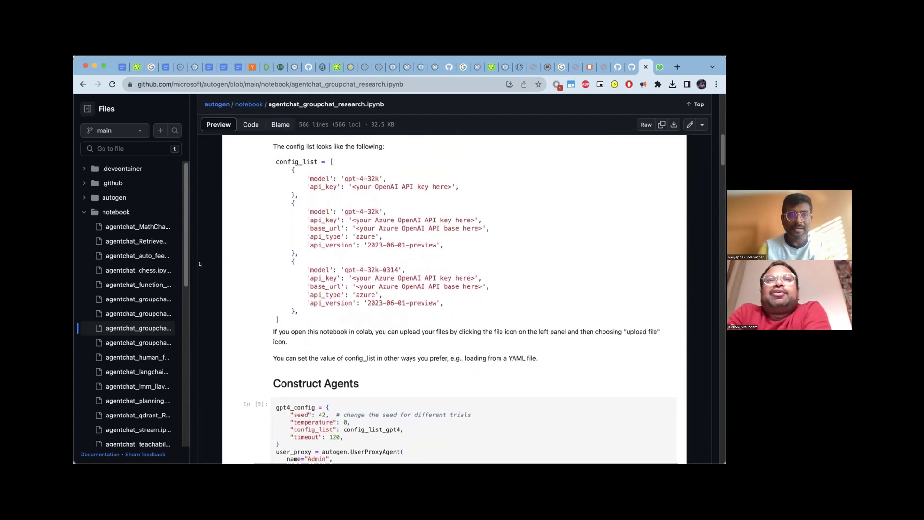
# - Widen the Files sidebar so full notebook file names show
pyautogui.moveTo(185, 265); pyautogui.dragTo(216, 270)
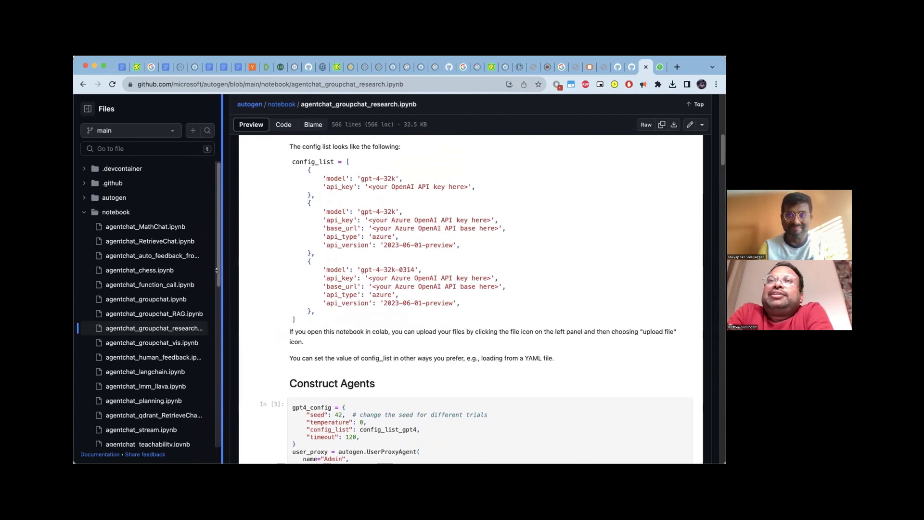
pyautogui.moveTo(216, 270); pyautogui.dragTo(215, 270)
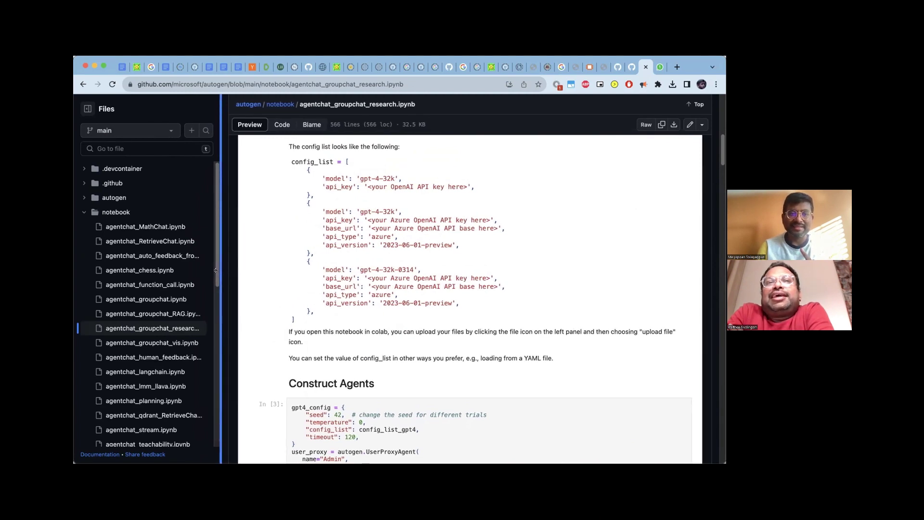
# - Open agentchat_groupchat_RAG.ipynb and review its Requirements and API endpoint sections
pyautogui.click(135, 314)
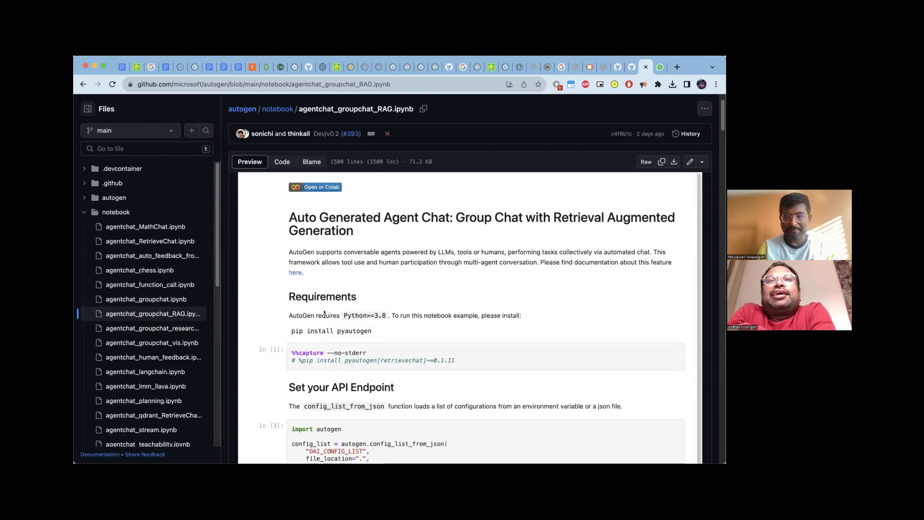
pyautogui.scroll(-2, 324, 312)
pyautogui.scroll(-2, 339, 317)
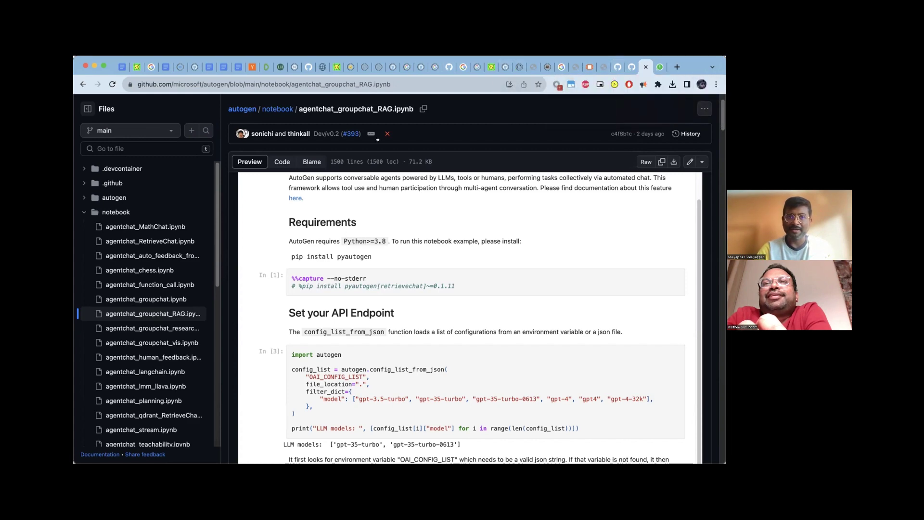
pyautogui.scroll(3, 433, 233)
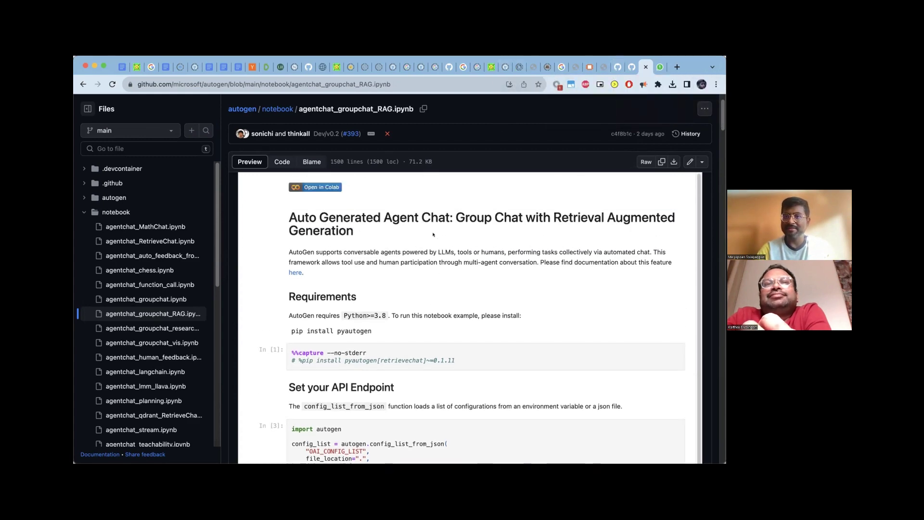
pyautogui.scroll(2, 433, 233)
pyautogui.scroll(-1, 433, 233)
pyautogui.scroll(-2, 433, 235)
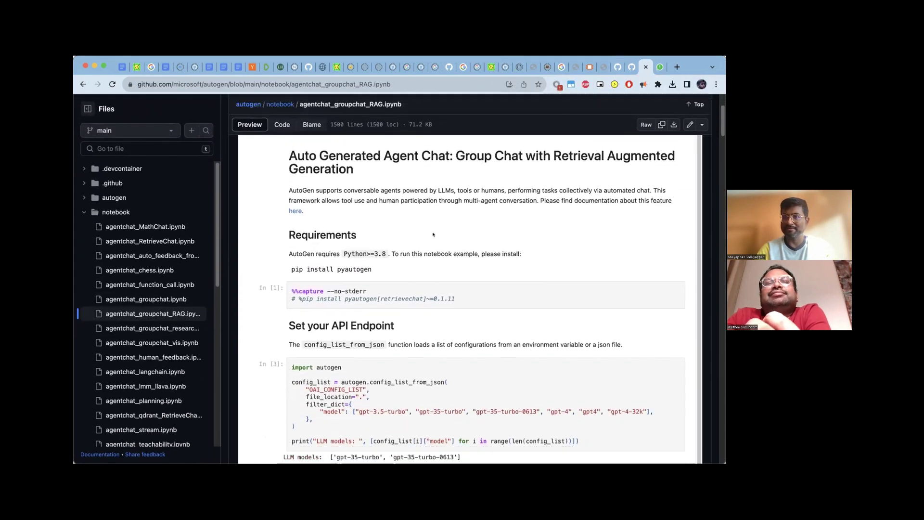
pyautogui.scroll(-2, 433, 234)
pyautogui.scroll(-2, 433, 234)
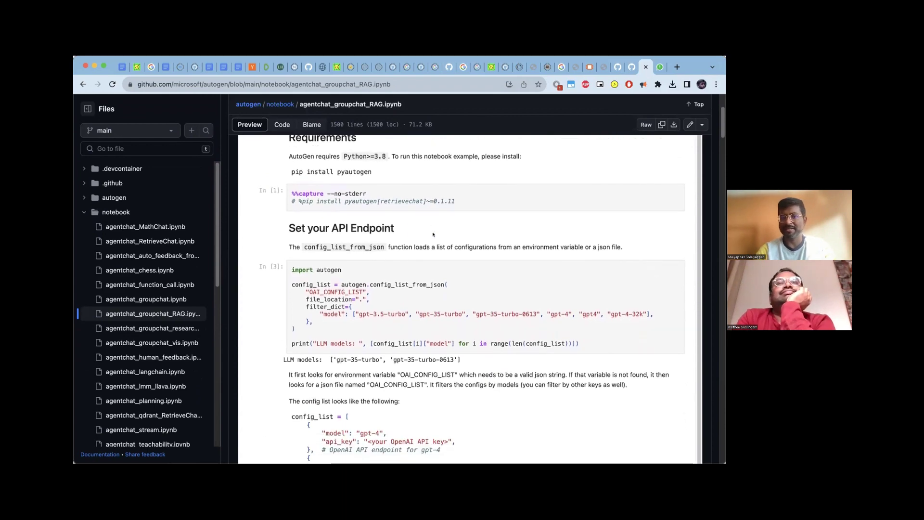
pyautogui.scroll(-3, 434, 234)
pyautogui.scroll(-3, 434, 234)
pyautogui.scroll(-3, 433, 234)
pyautogui.scroll(-2, 433, 234)
pyautogui.scroll(-1, 433, 234)
pyautogui.scroll(-2, 434, 233)
pyautogui.scroll(-2, 433, 233)
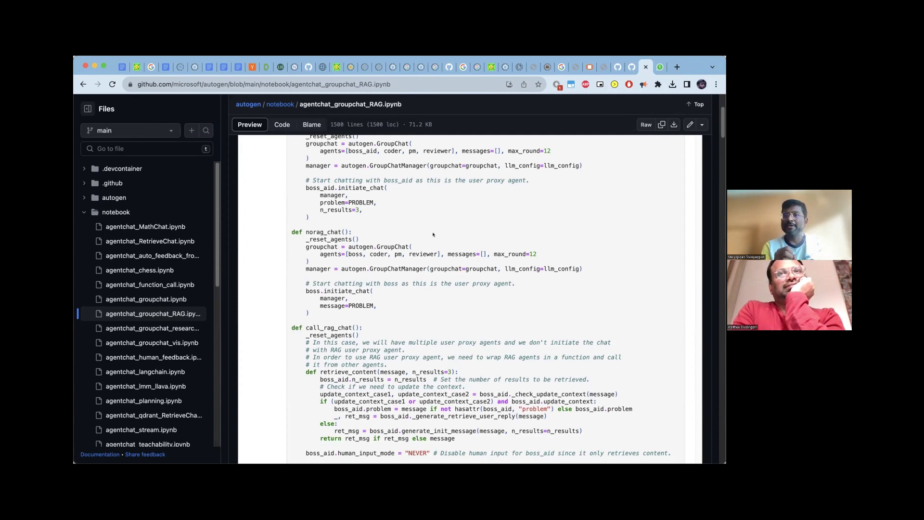
pyautogui.scroll(-2, 433, 234)
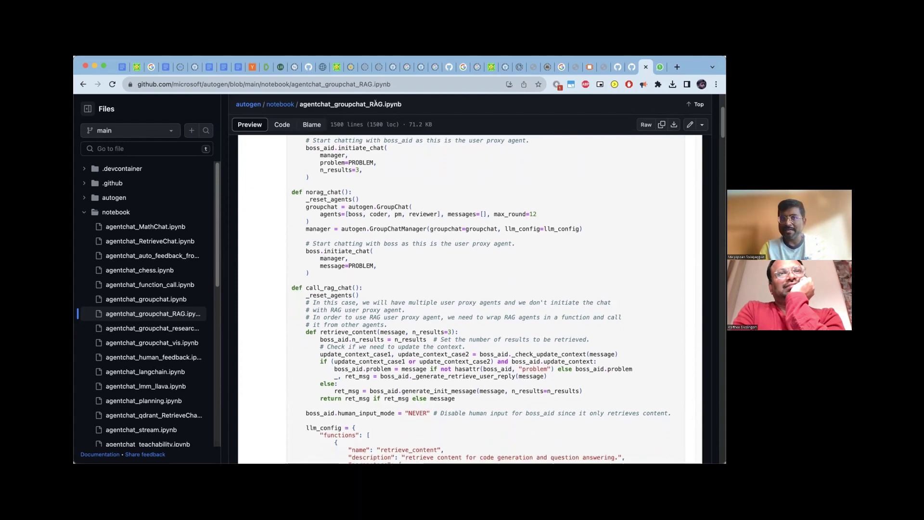
pyautogui.scroll(10, 375, 119)
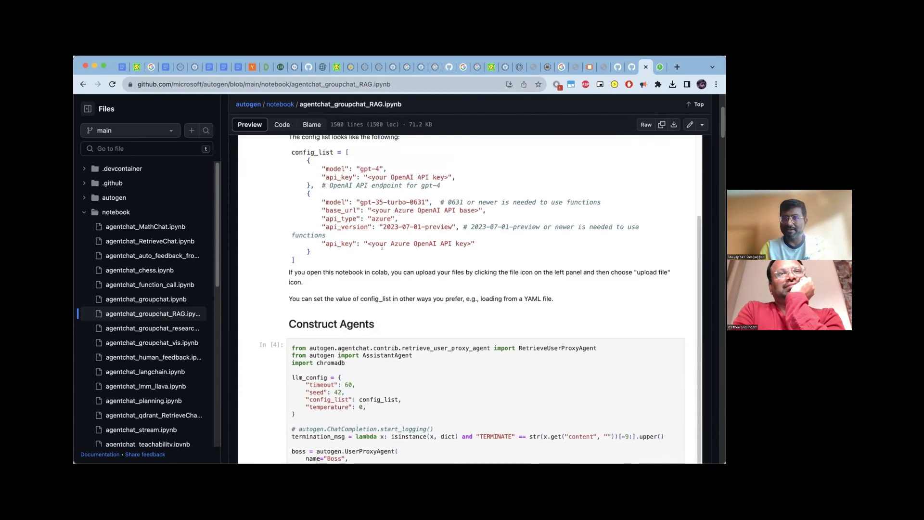
pyautogui.scroll(10, 377, 180)
pyautogui.scroll(5, 382, 247)
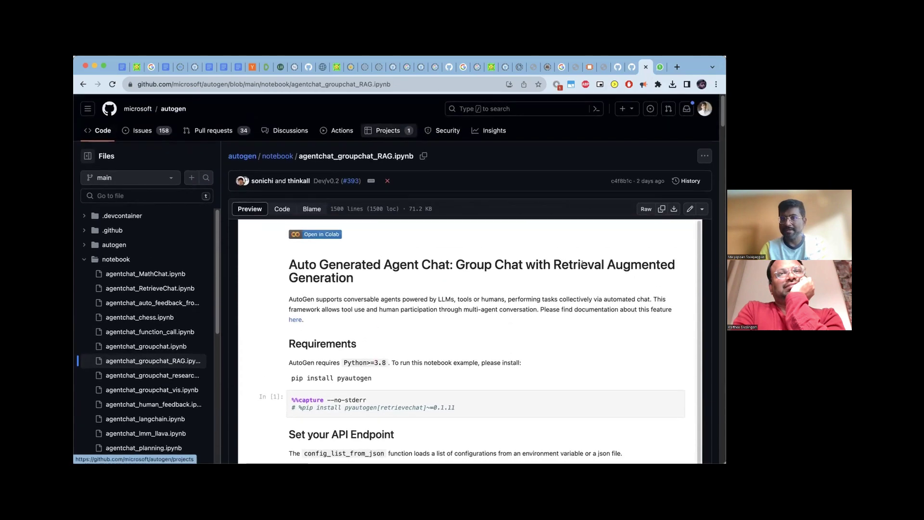
pyautogui.scroll(-3, 542, 282)
pyautogui.scroll(-4, 470, 296)
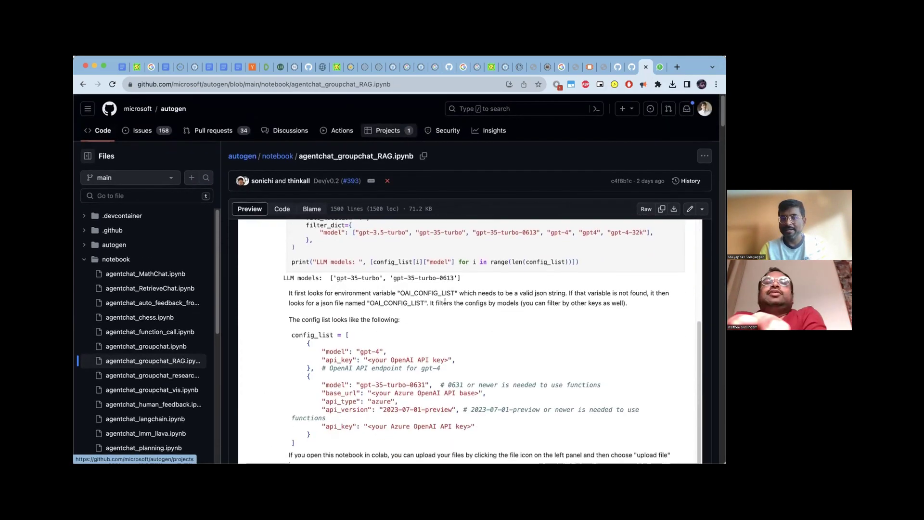
pyautogui.scroll(-4, 444, 302)
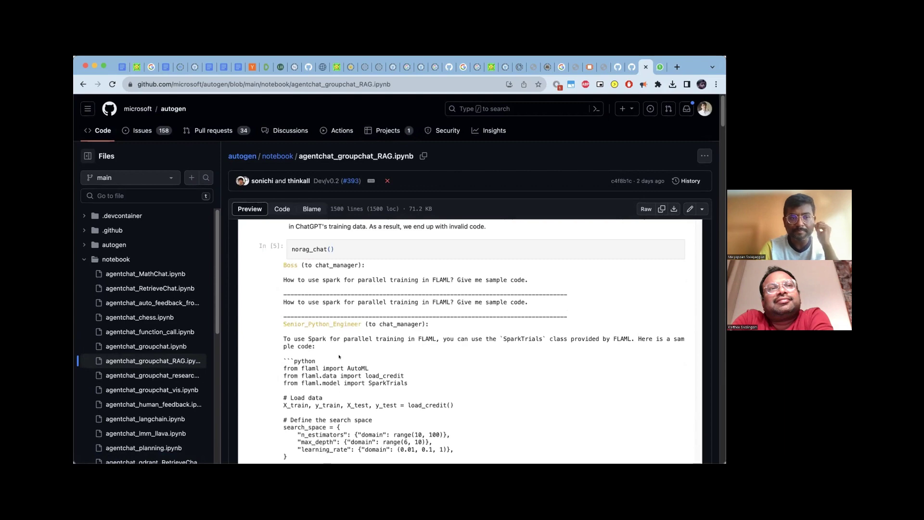
pyautogui.scroll(2, 340, 357)
pyautogui.scroll(3, 340, 357)
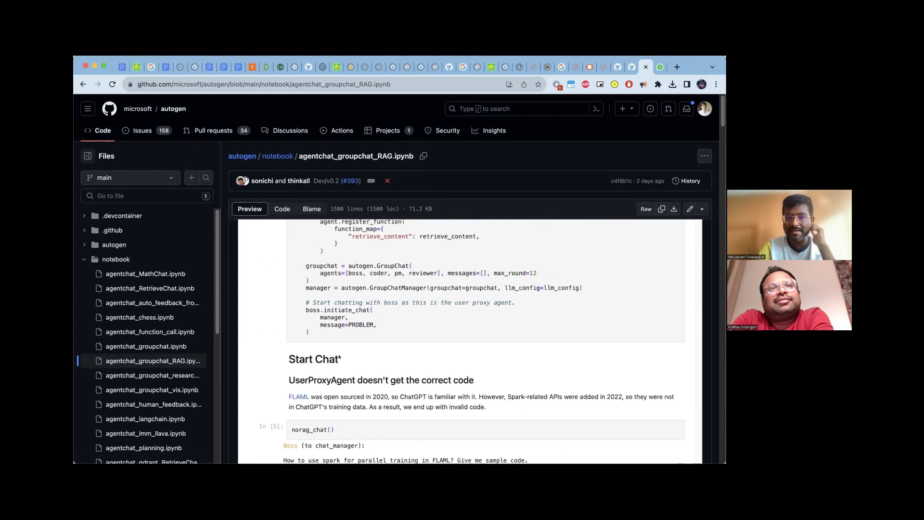
pyautogui.scroll(2, 339, 357)
pyautogui.scroll(3, 339, 357)
pyautogui.scroll(3, 339, 352)
pyautogui.scroll(3, 339, 352)
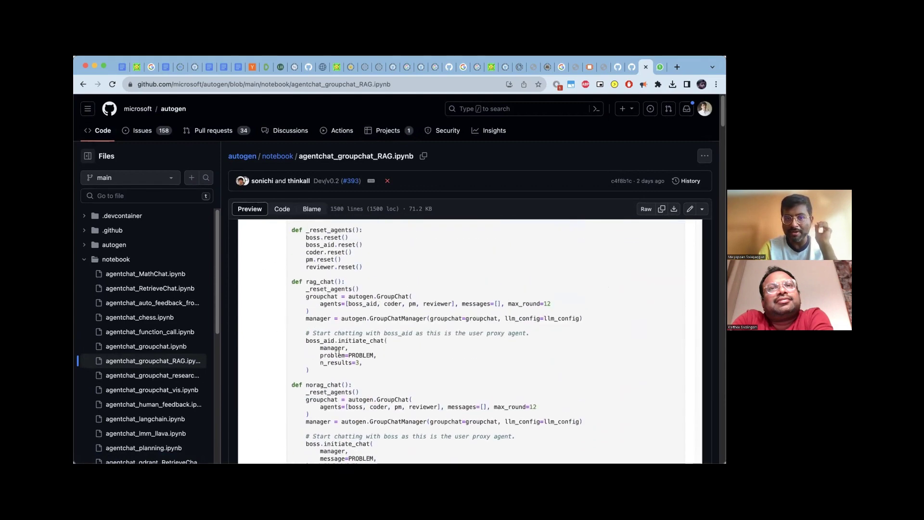
pyautogui.scroll(2, 339, 351)
pyautogui.scroll(5, 339, 352)
pyautogui.scroll(5, 338, 352)
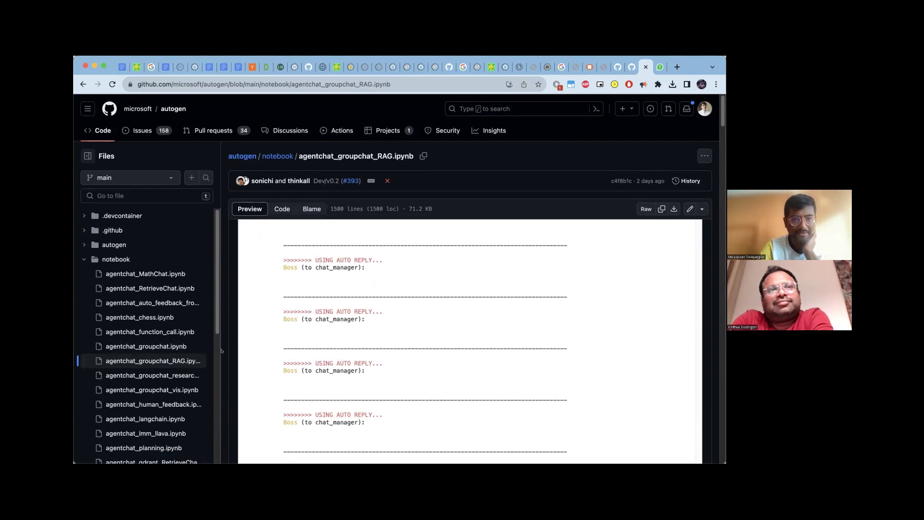
# - Open agentchat_RetrieveChat.ipynb from the notebook folder in the Files sidebar
pyautogui.doubleClick(160, 285)
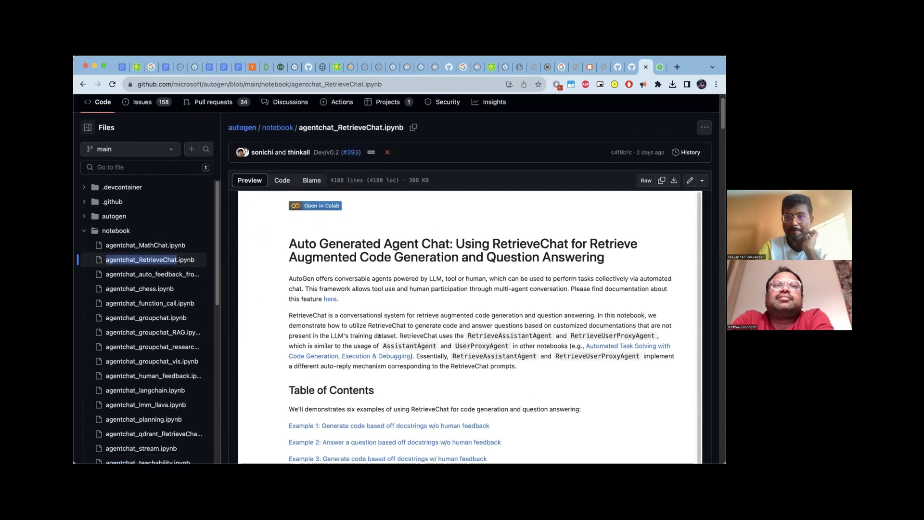
pyautogui.scroll(-5, 378, 334)
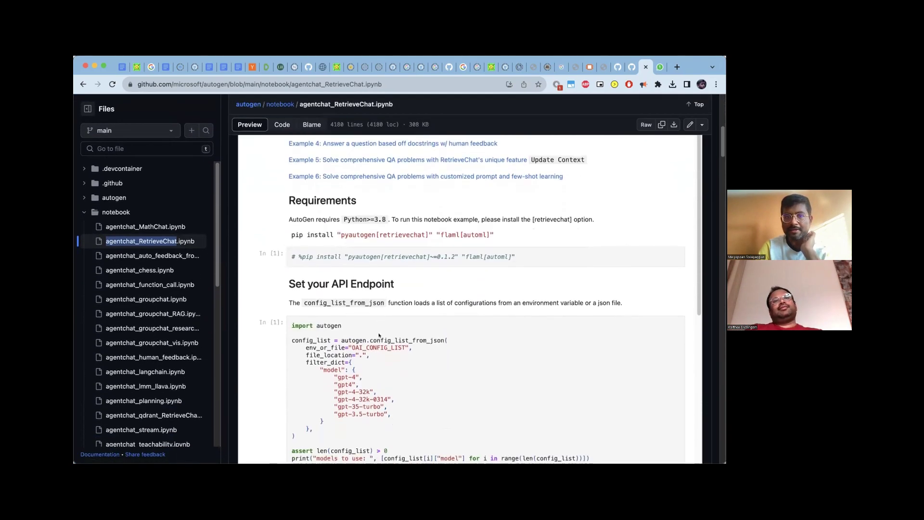
pyautogui.scroll(-2, 378, 336)
pyautogui.scroll(-3, 379, 335)
pyautogui.scroll(-5, 379, 335)
pyautogui.scroll(-1, 378, 335)
pyautogui.scroll(-1, 379, 334)
pyautogui.scroll(-1, 378, 335)
pyautogui.scroll(-1, 378, 334)
pyautogui.scroll(-3, 379, 334)
pyautogui.scroll(-1, 379, 334)
pyautogui.scroll(-1, 379, 333)
pyautogui.scroll(-1, 378, 333)
pyautogui.scroll(-1, 378, 333)
pyautogui.scroll(-1, 378, 336)
pyautogui.scroll(-1, 378, 335)
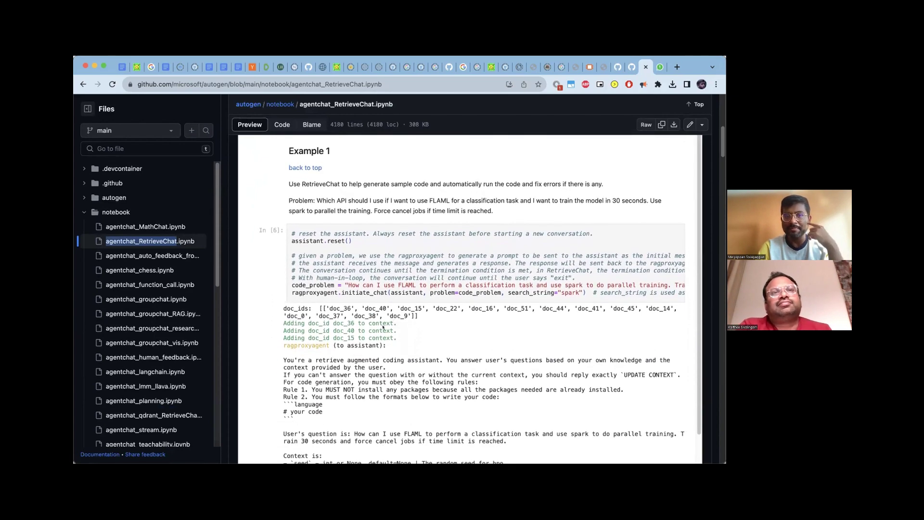
# - Highlight the code_problem line in the Example 1 cell, then scroll through the output
pyautogui.tripleClick(404, 284)
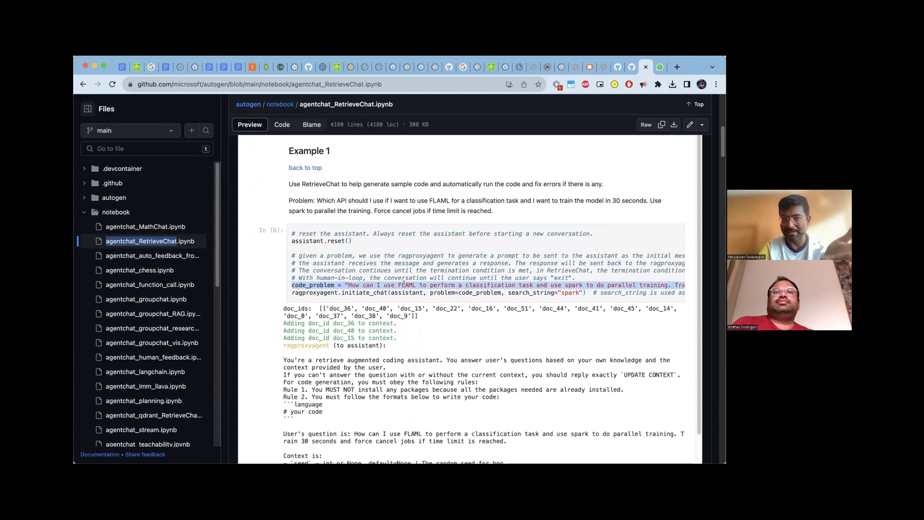
pyautogui.scroll(-1, 404, 282)
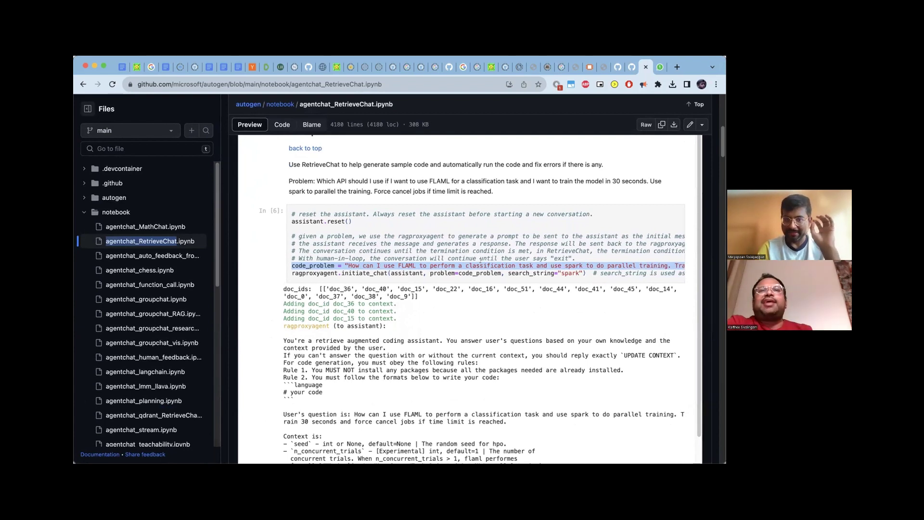
pyautogui.scroll(-2, 480, 258)
pyautogui.scroll(1, 480, 258)
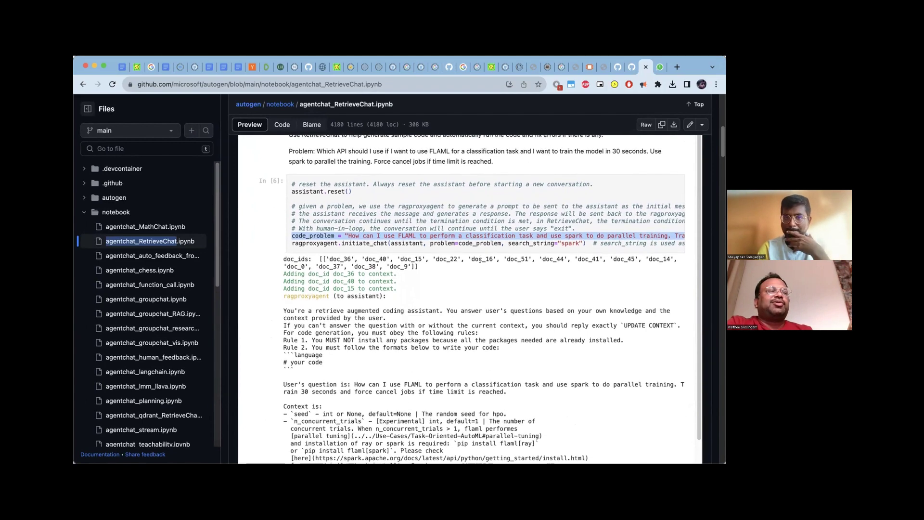
pyautogui.scroll(-1, 480, 259)
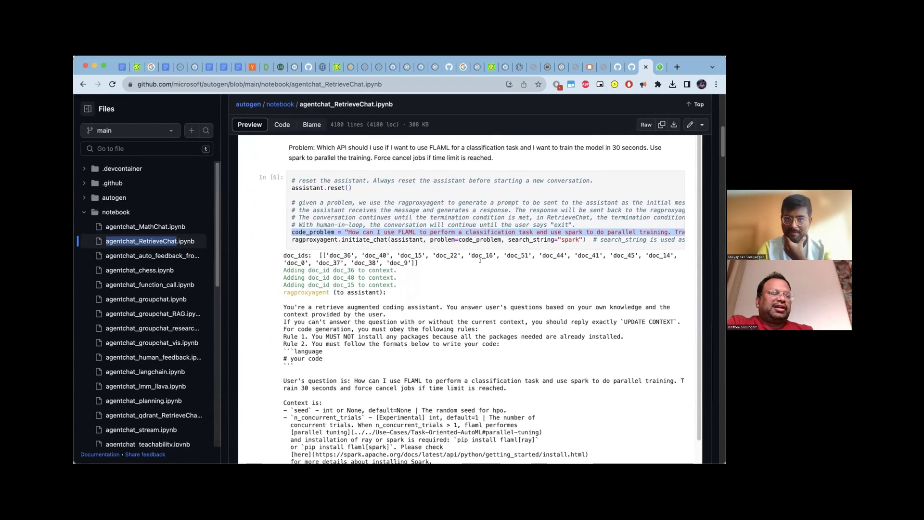
pyautogui.scroll(-1, 480, 260)
pyautogui.scroll(-2, 481, 260)
pyautogui.scroll(-2, 480, 260)
pyautogui.scroll(-1, 479, 261)
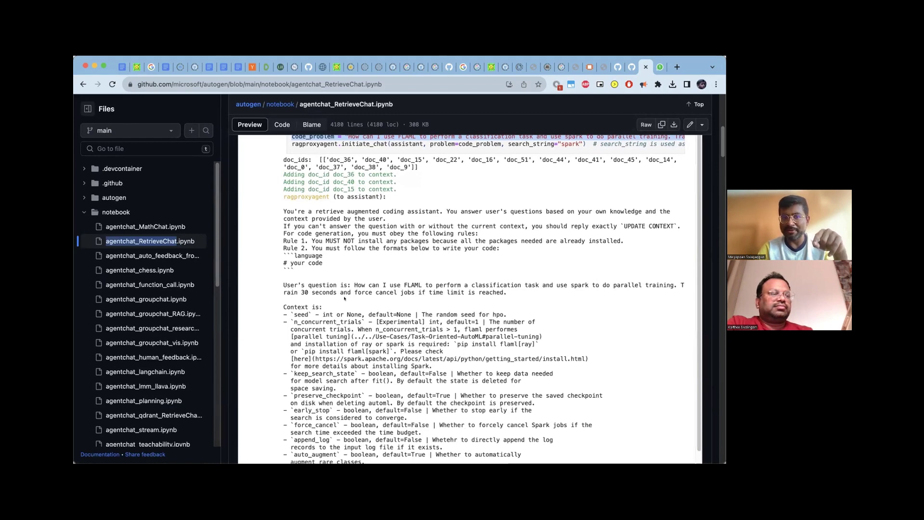
pyautogui.scroll(-1, 390, 291)
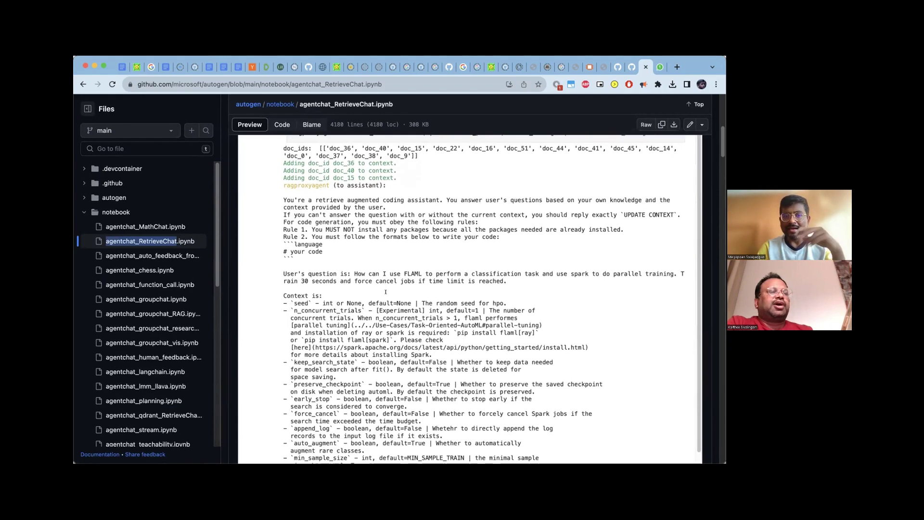
pyautogui.scroll(-1, 385, 292)
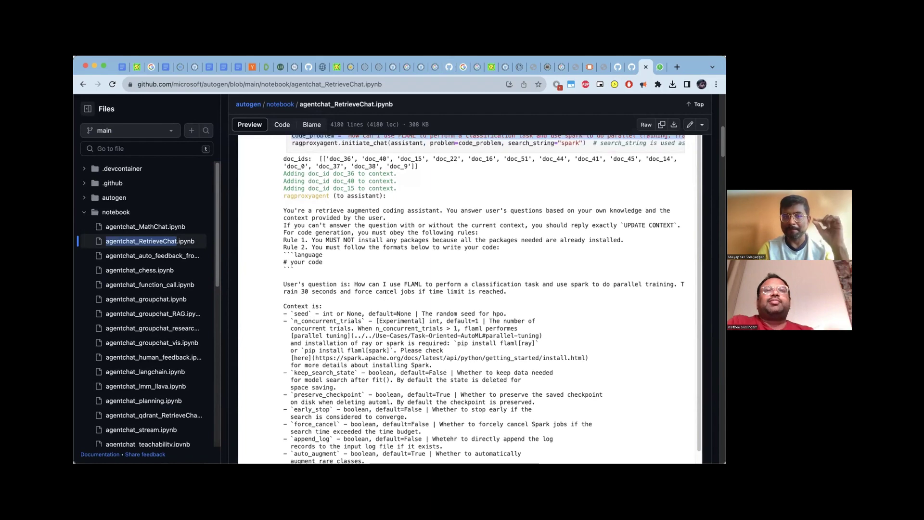
pyautogui.scroll(-1, 387, 293)
pyautogui.scroll(-2, 387, 293)
pyautogui.scroll(-4, 390, 293)
pyautogui.scroll(-5, 391, 293)
pyautogui.scroll(-9, 394, 292)
pyautogui.scroll(-5, 386, 291)
pyautogui.scroll(-5, 385, 291)
pyautogui.scroll(-1, 386, 293)
pyautogui.scroll(-4, 385, 292)
pyautogui.scroll(-6, 386, 292)
pyautogui.scroll(-4, 385, 292)
pyautogui.scroll(-7, 386, 292)
pyautogui.scroll(-5, 385, 291)
pyautogui.scroll(-1, 386, 291)
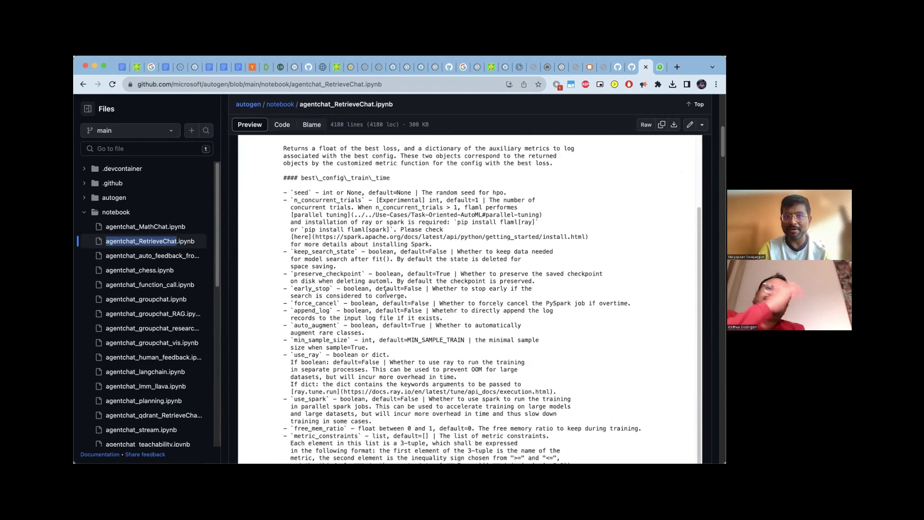
pyautogui.scroll(-3, 386, 292)
pyautogui.scroll(-4, 386, 292)
pyautogui.scroll(-10, 386, 291)
pyautogui.scroll(-5, 386, 293)
pyautogui.scroll(-2, 386, 291)
pyautogui.scroll(-2, 385, 291)
pyautogui.scroll(8, 385, 292)
pyautogui.scroll(6, 385, 291)
pyautogui.scroll(4, 386, 291)
pyautogui.scroll(5, 386, 292)
pyautogui.scroll(5, 385, 292)
pyautogui.scroll(2, 386, 292)
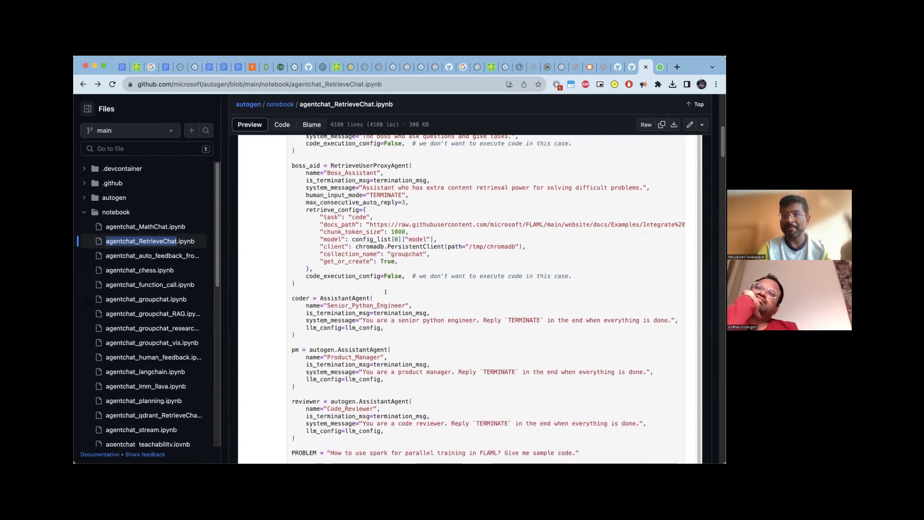
pyautogui.scroll(1, 385, 292)
# - Highlight the docs_path line in retrieve_config, then scroll down to llm_config
pyautogui.tripleClick(454, 249)
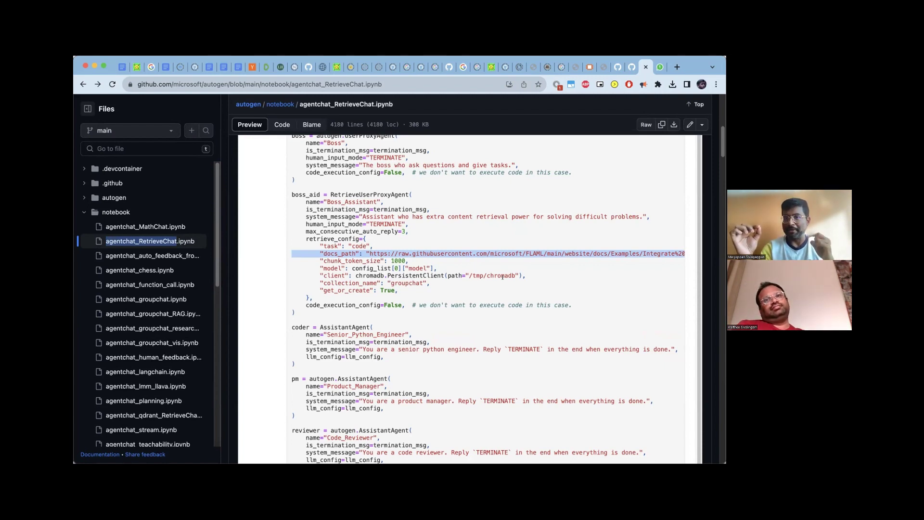
pyautogui.scroll(-2, 502, 276)
pyautogui.scroll(-5, 502, 275)
pyautogui.scroll(-3, 503, 276)
pyautogui.scroll(-5, 503, 276)
pyautogui.scroll(-2, 503, 277)
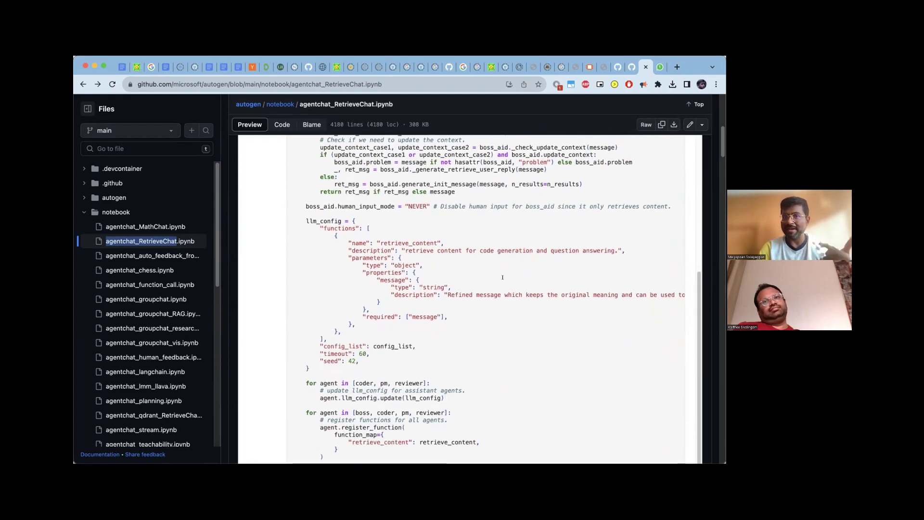
pyautogui.scroll(-1, 502, 277)
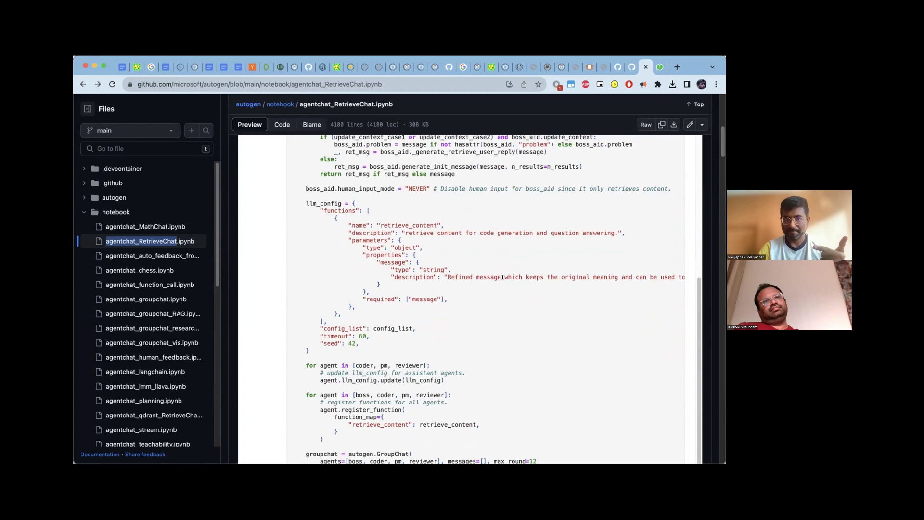
pyautogui.scroll(-1, 503, 276)
pyautogui.scroll(2, 503, 277)
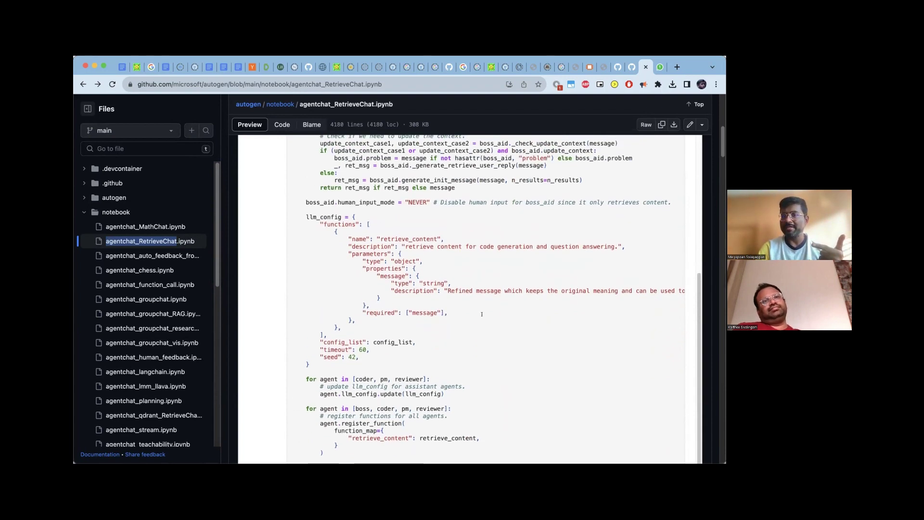
pyautogui.scroll(2, 481, 314)
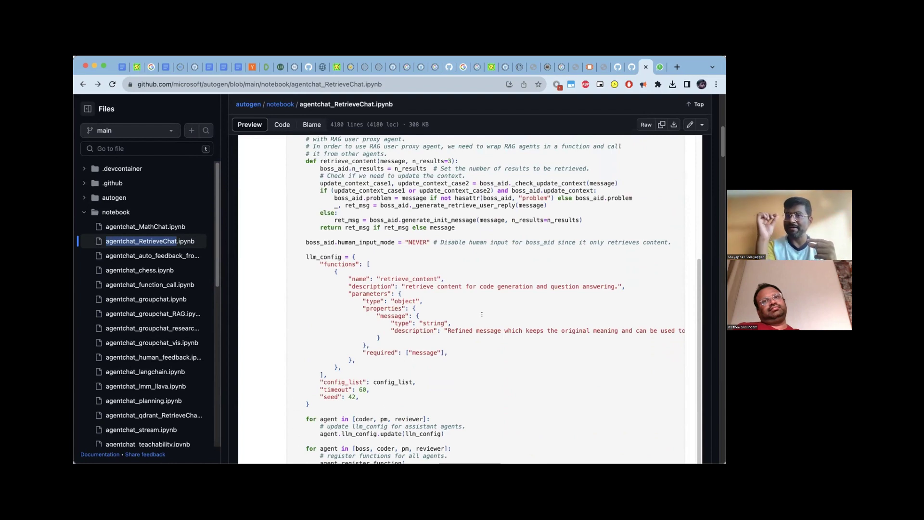